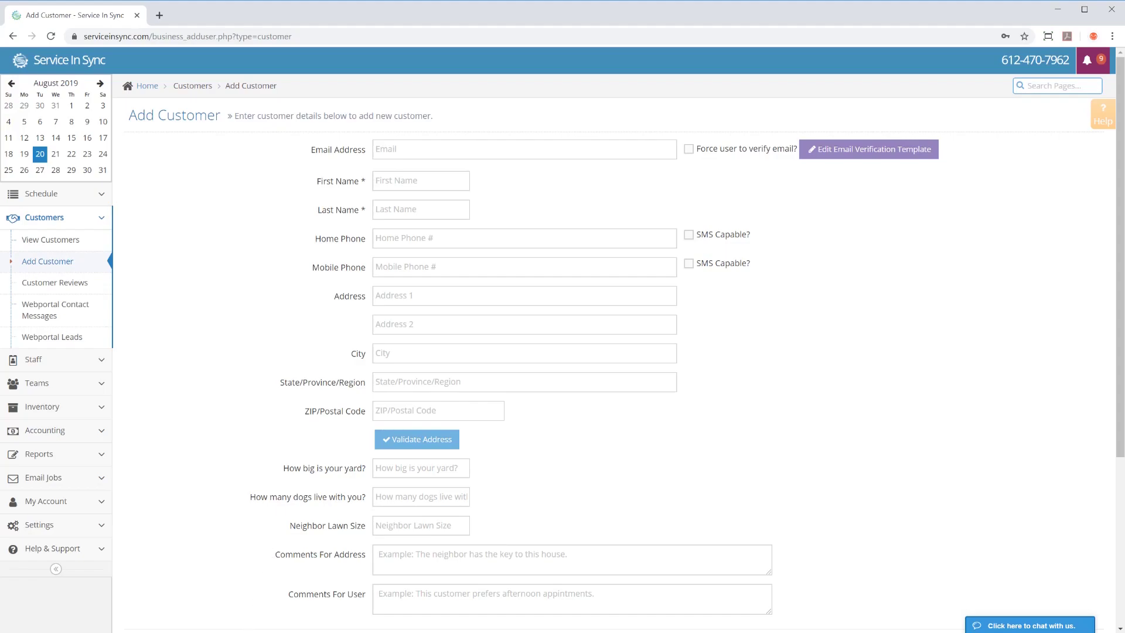
- Enter the customer's e-mail address and switch on 'Force user to verify email?'
click(459, 148)
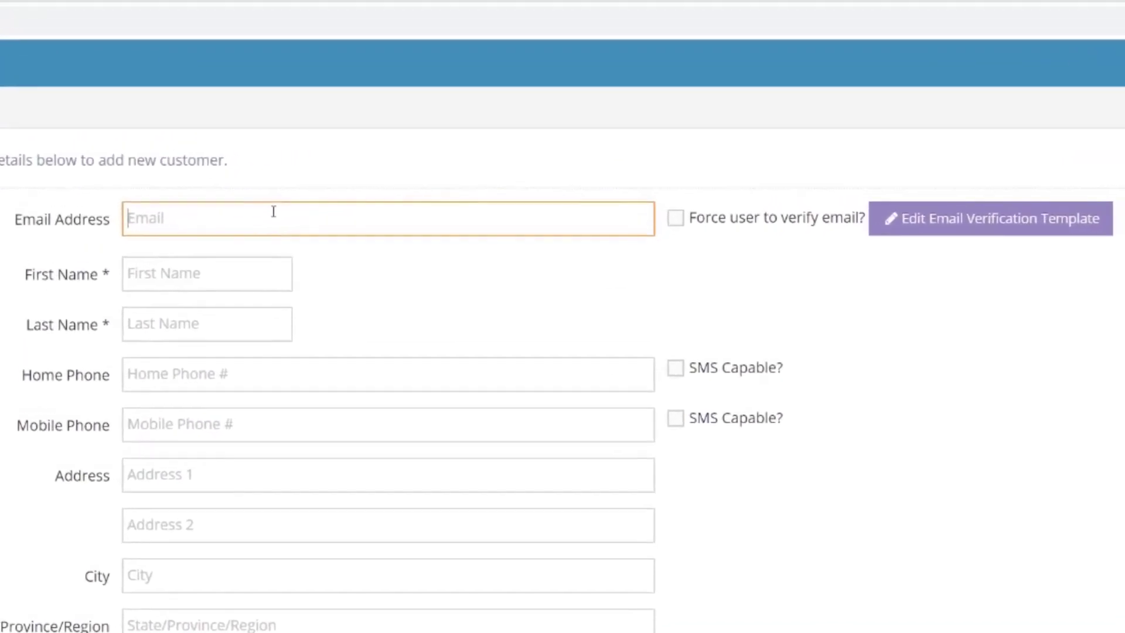
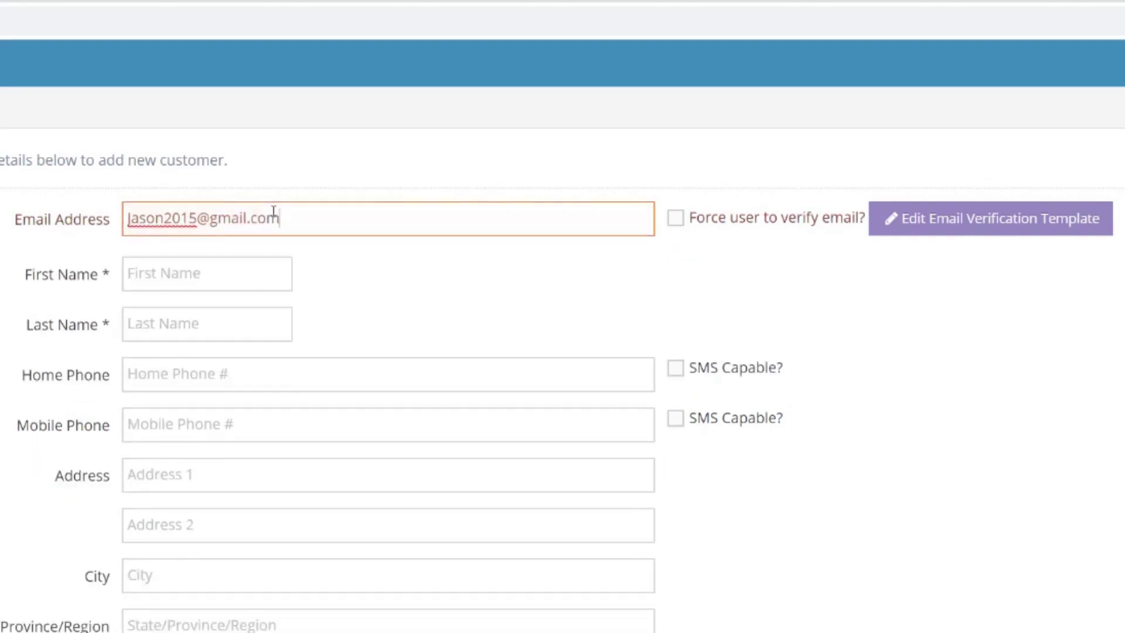
click(678, 228)
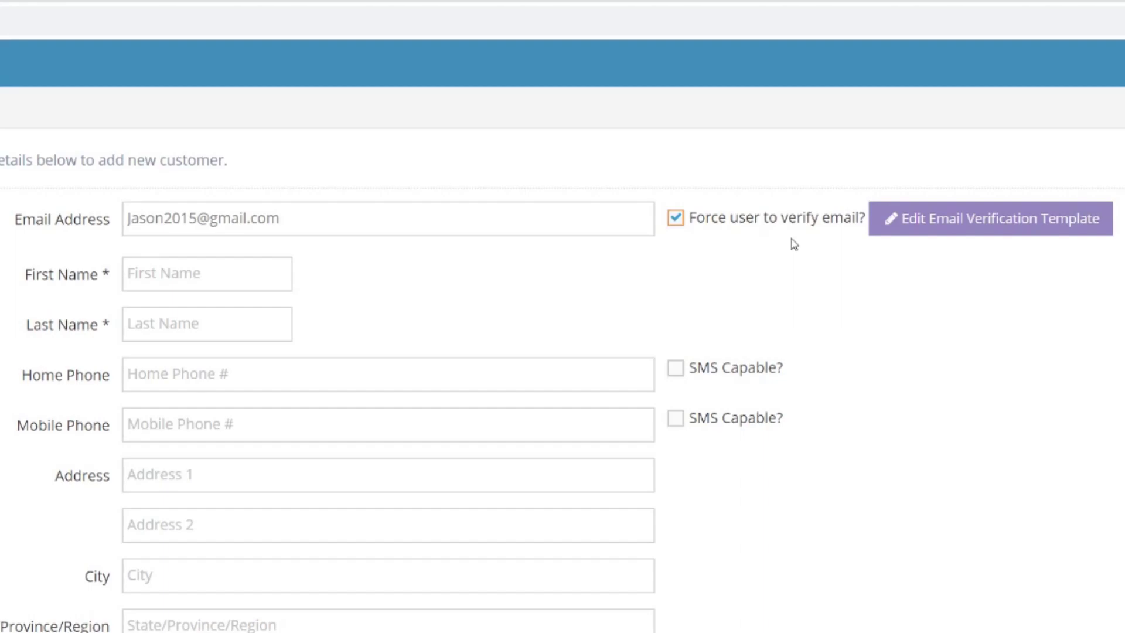
- Open the Customer Email Verification template in a new tab and briefly view its Help panel
click(984, 225)
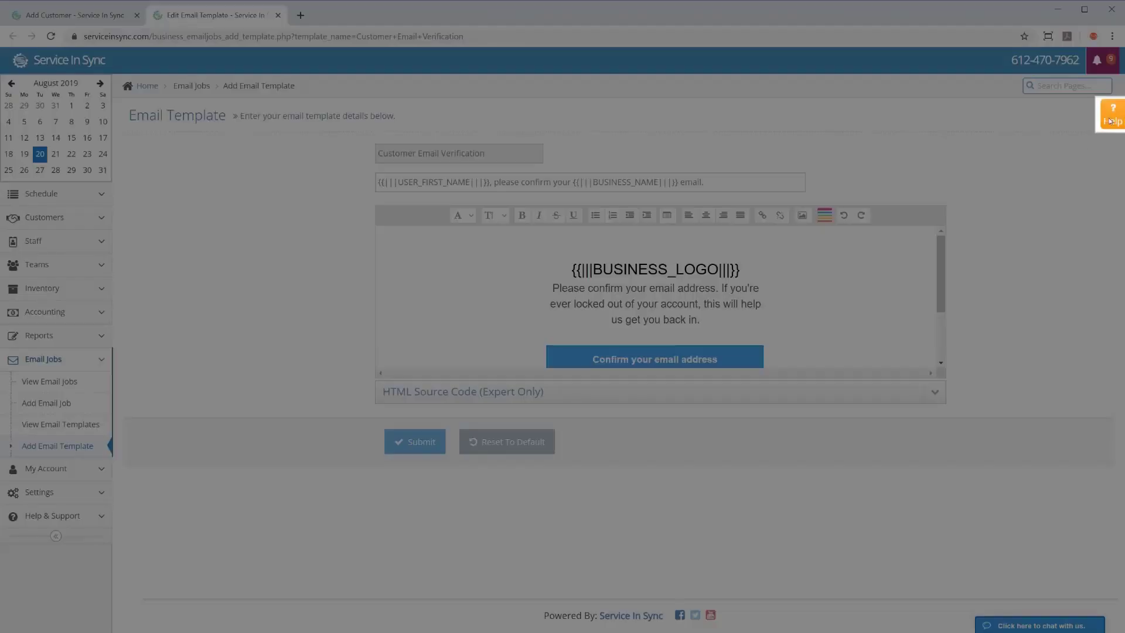
click(1110, 121)
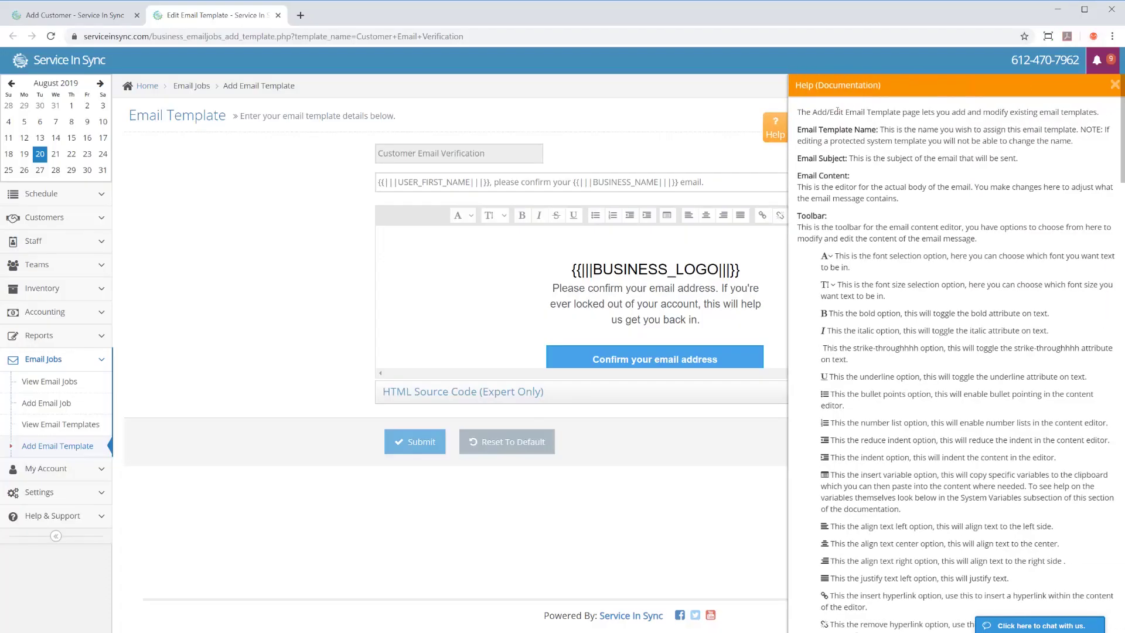
click(768, 127)
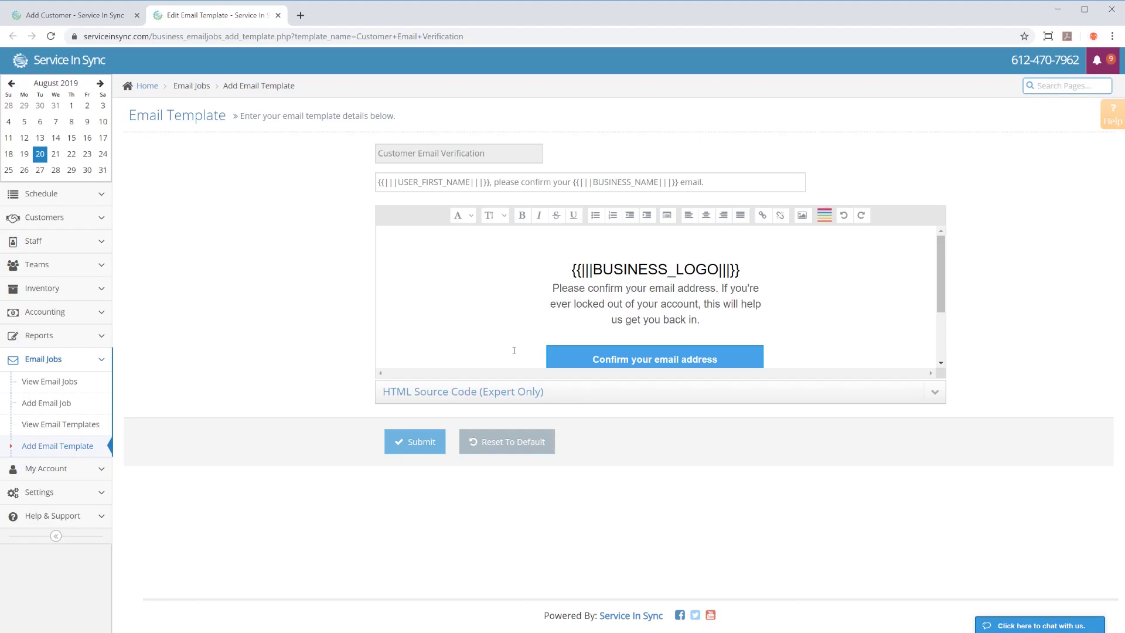
- Review the Email Server settings and their Help, then close that tab to return to the form
click(26, 495)
scroll(53, 577, down, 2)
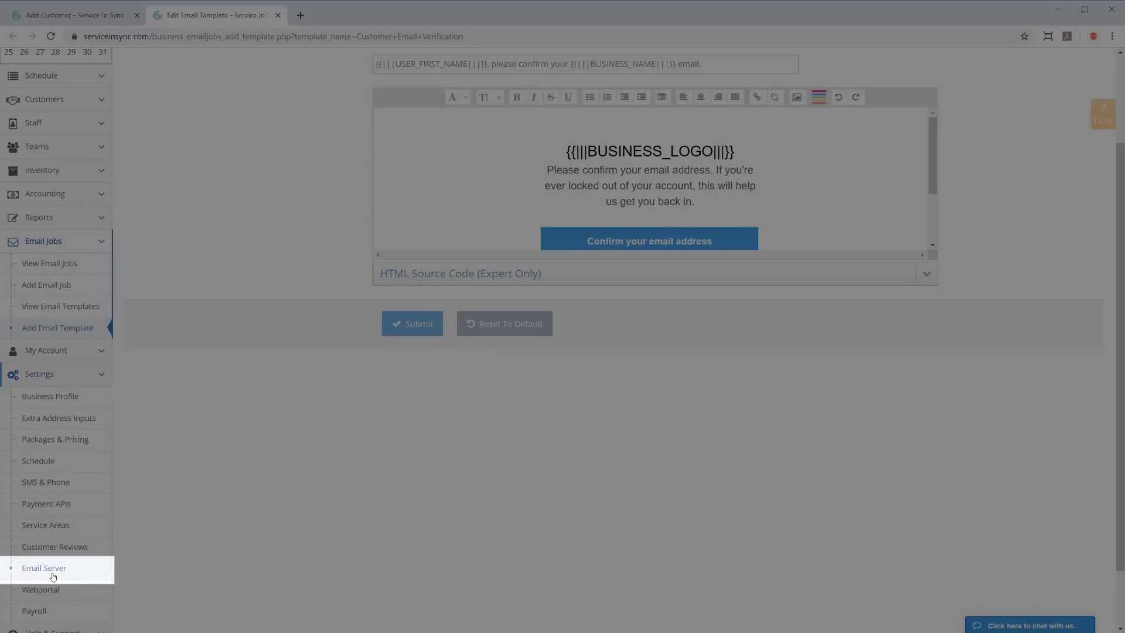
click(53, 574)
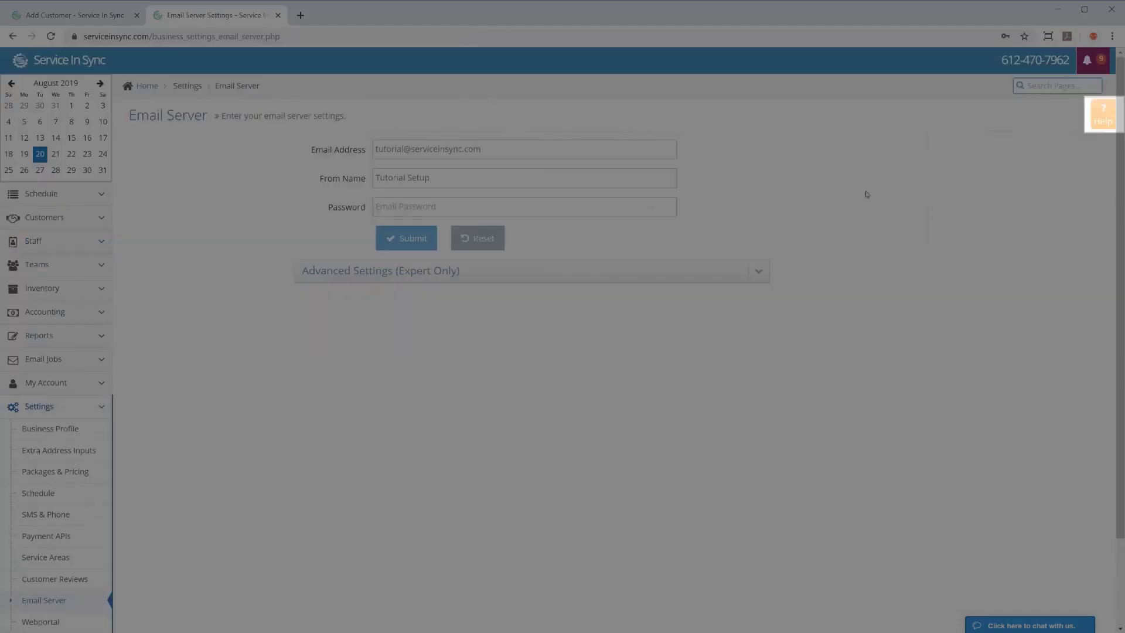
click(1088, 116)
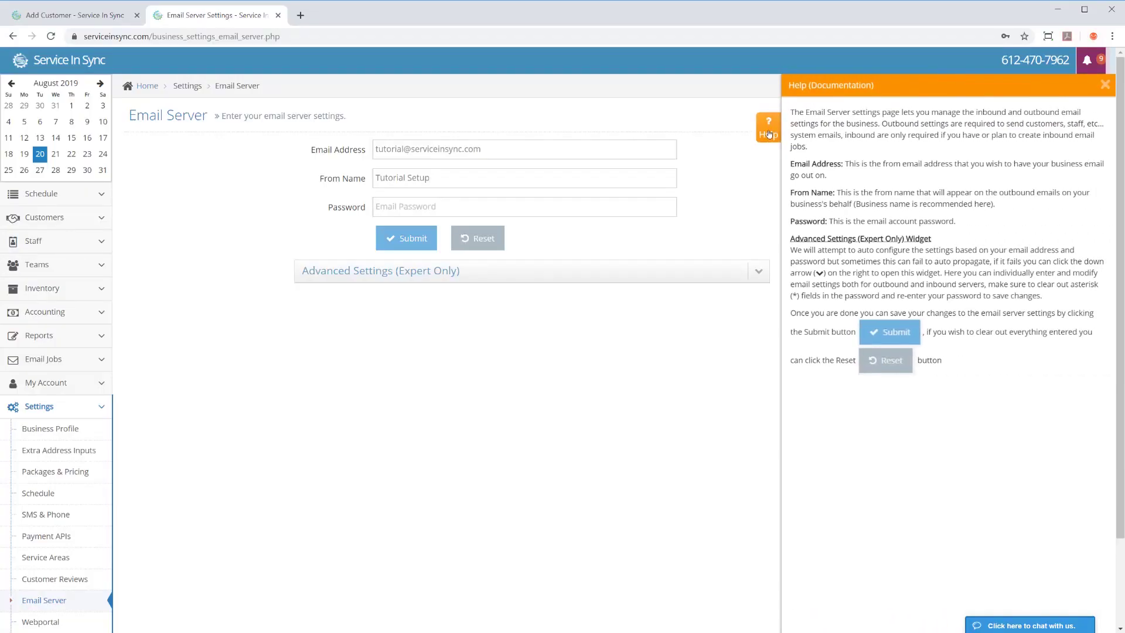
click(769, 134)
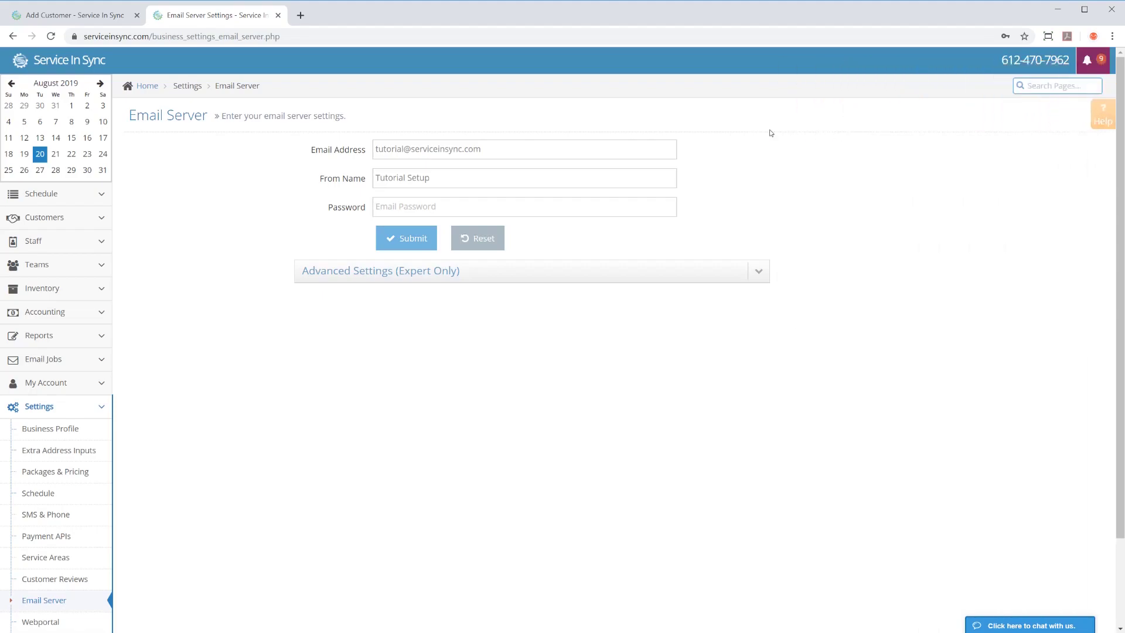
key(ctrl+w)
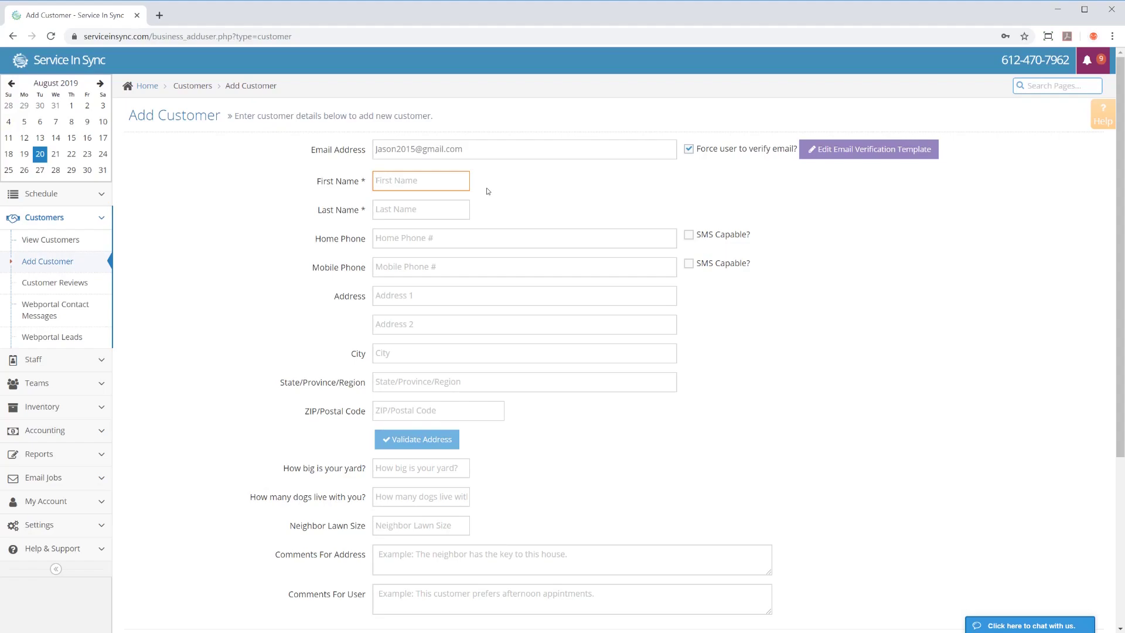
- Enter the customer's first and last name and a home phone marked SMS Capable
text(Jason)
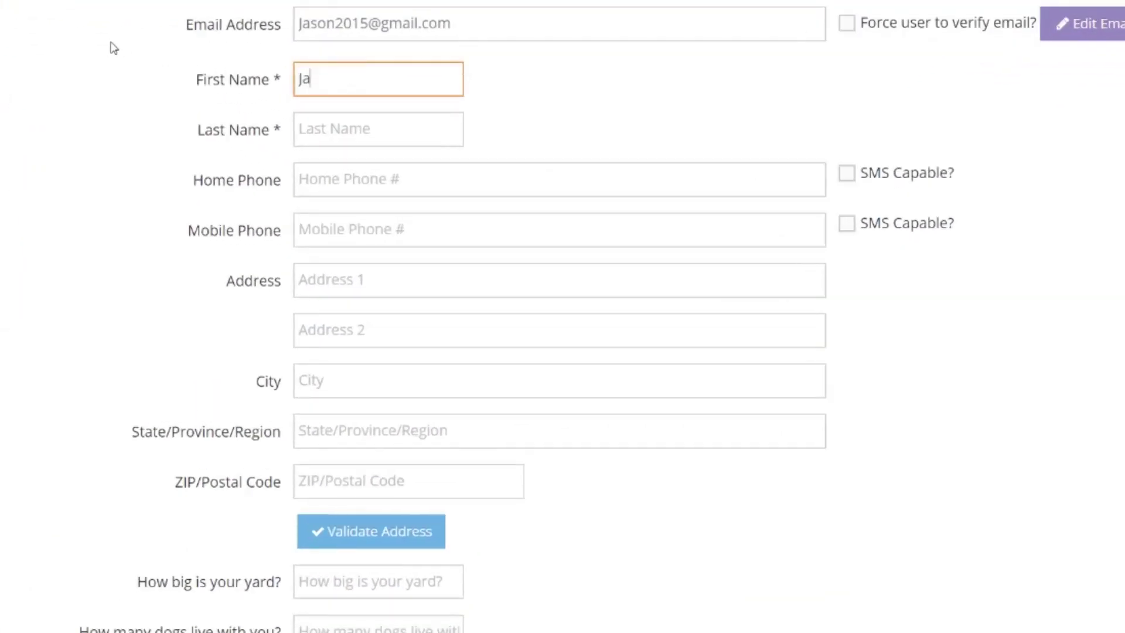
key(Tab)
text(Test)
key(Tab)
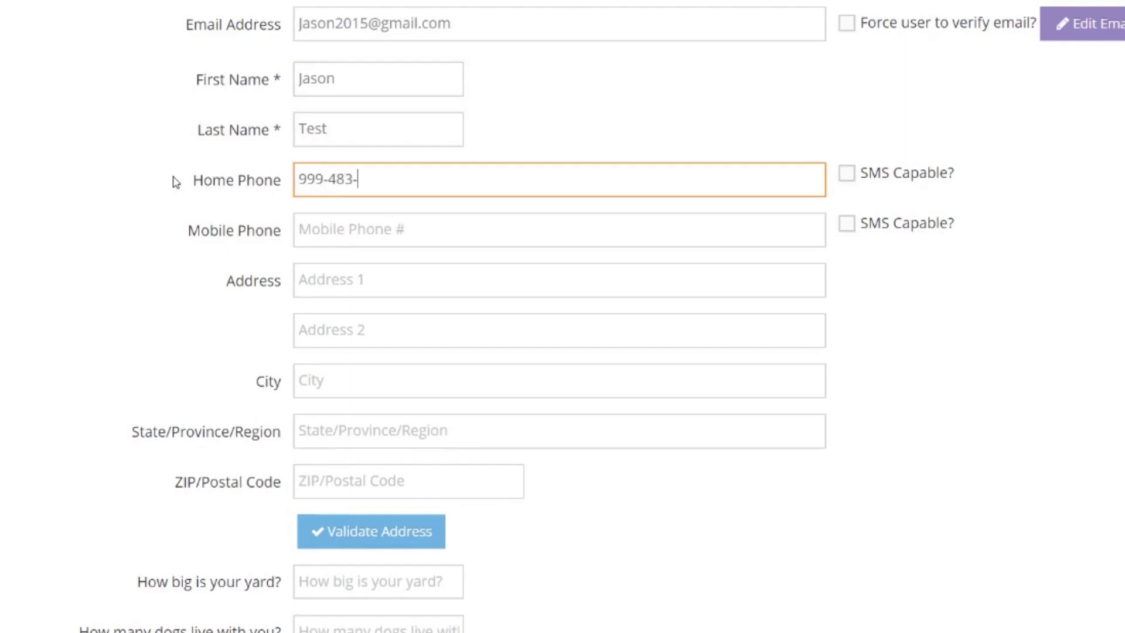
click(847, 174)
- Enter the customer's street address and move on through the remaining address fields
click(560, 280)
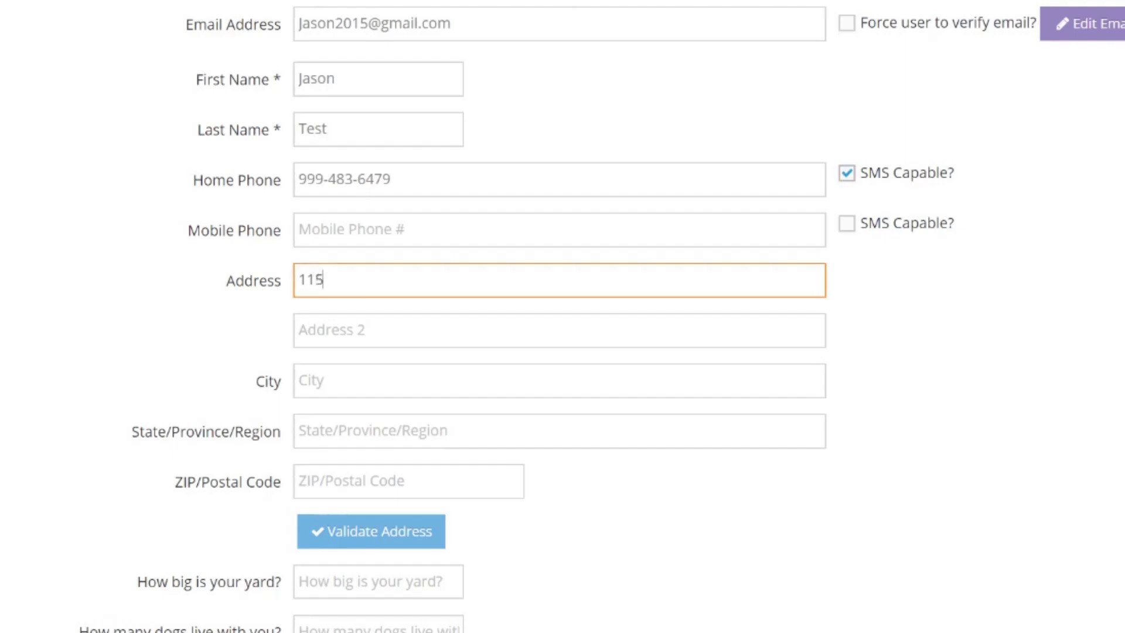
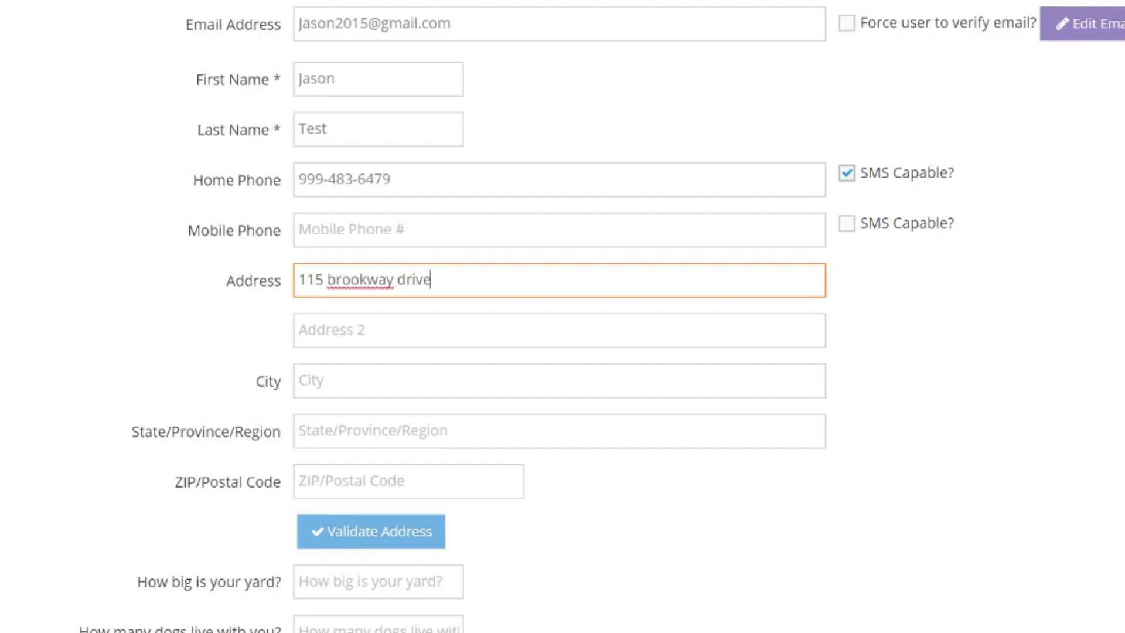
key(Tab)
key(Tab)
key(Tab)
key(Tab)
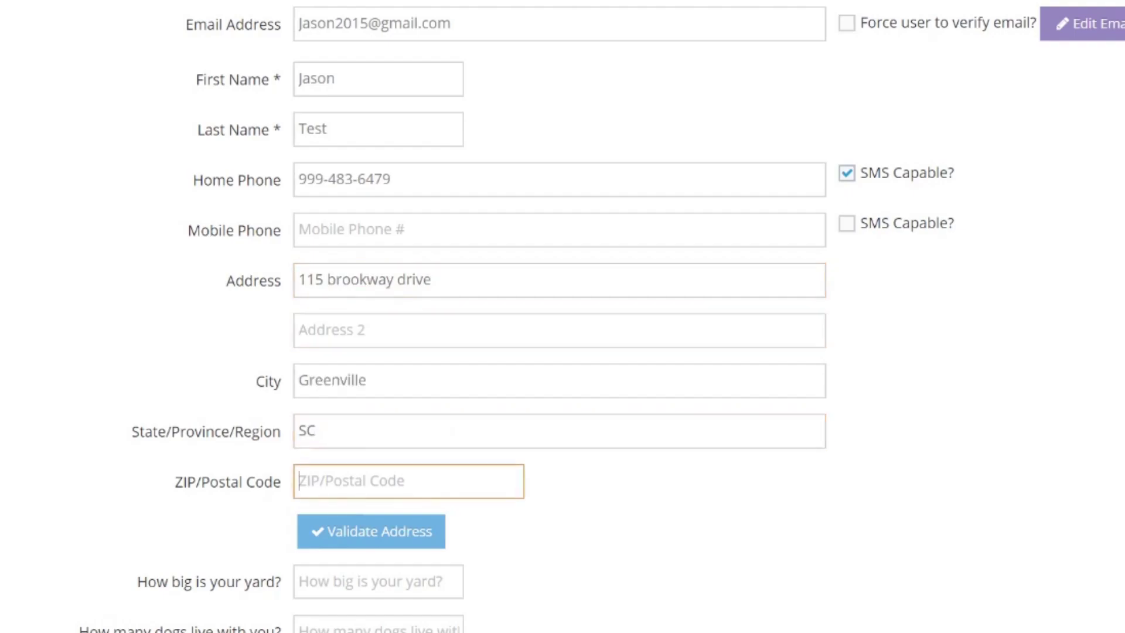
- Validate the address with its ZIP, then validate a dummy 0000000 address and pin the location on the map
text(29605)
click(411, 545)
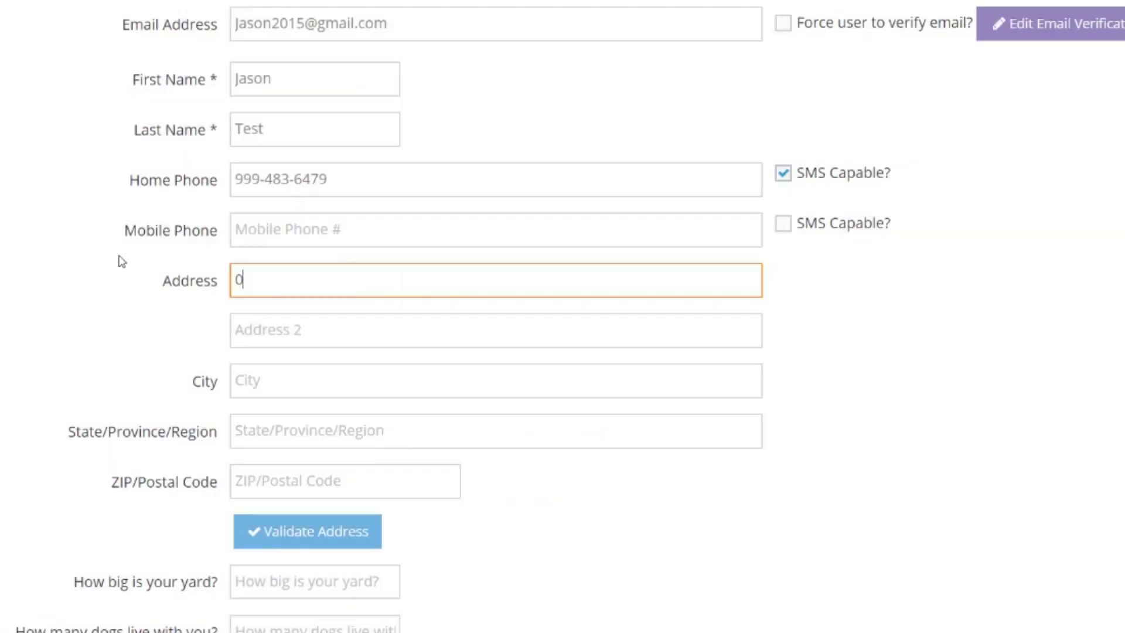
text(00000000)
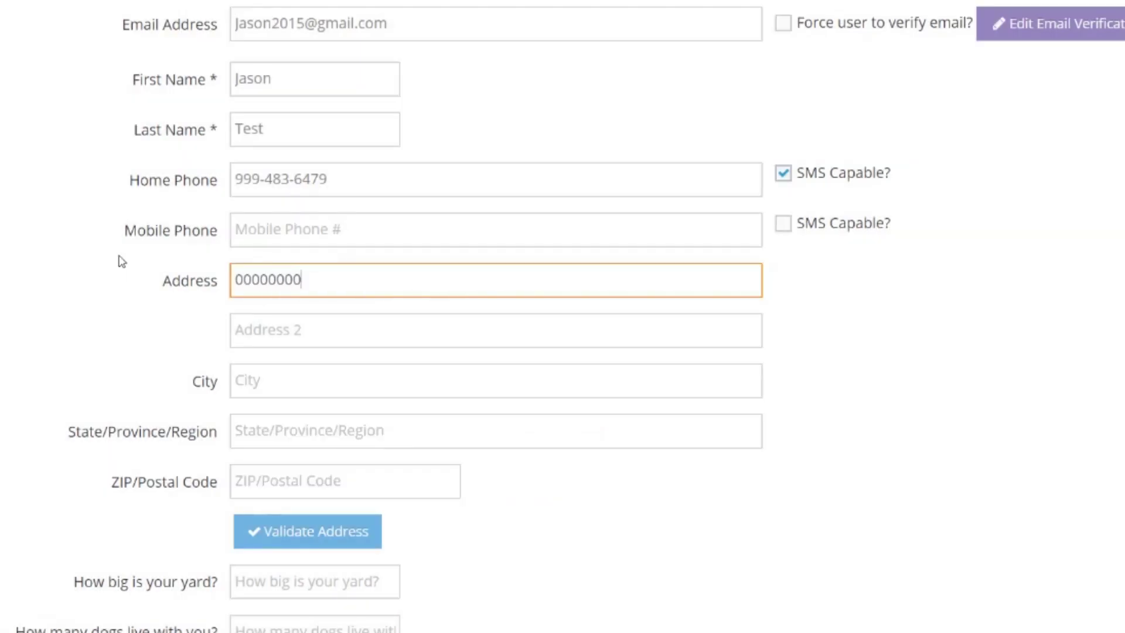
click(282, 531)
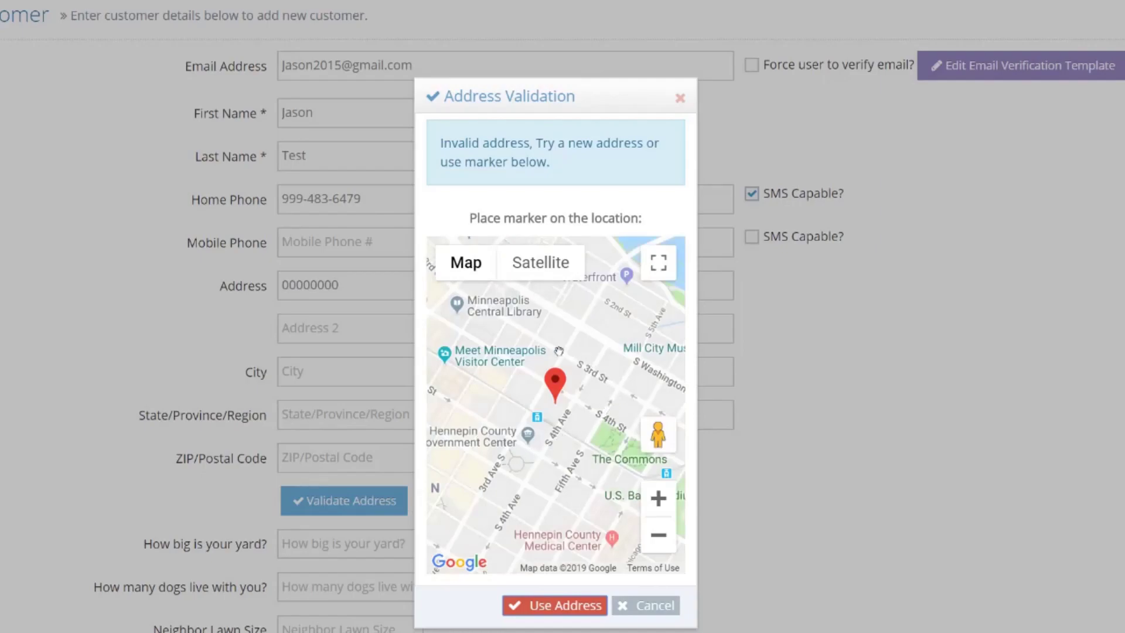
drag(603, 375, 608, 458)
click(548, 377)
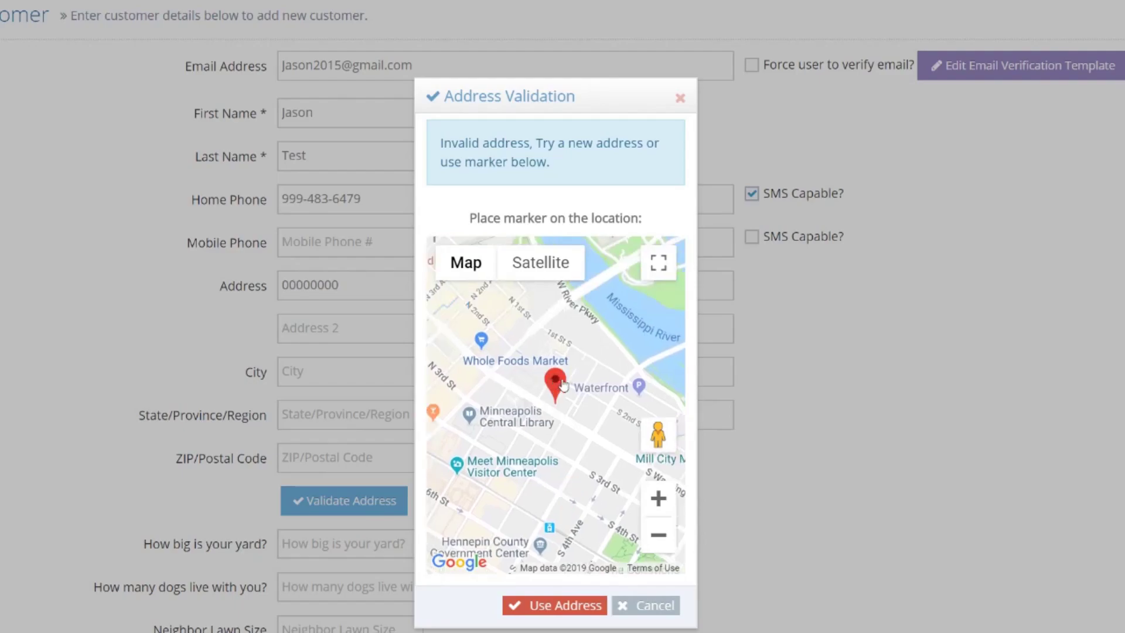
click(472, 298)
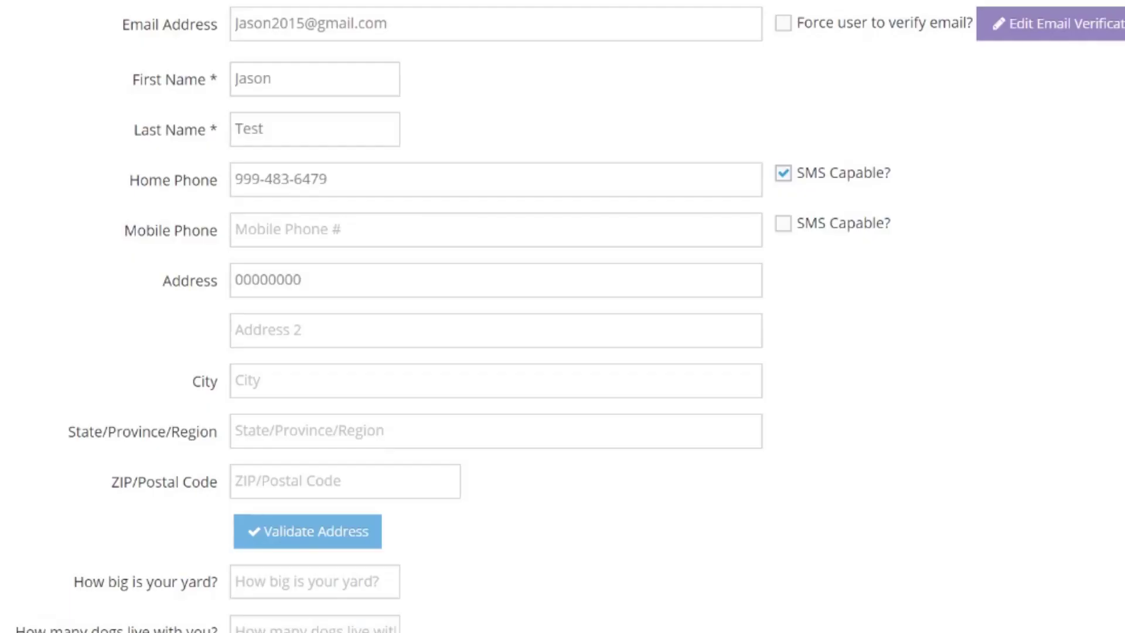
- Answer the custom questions: yard size 1000, 2 dogs, neighbor lawn size 860
scroll(76, 615, down, 2)
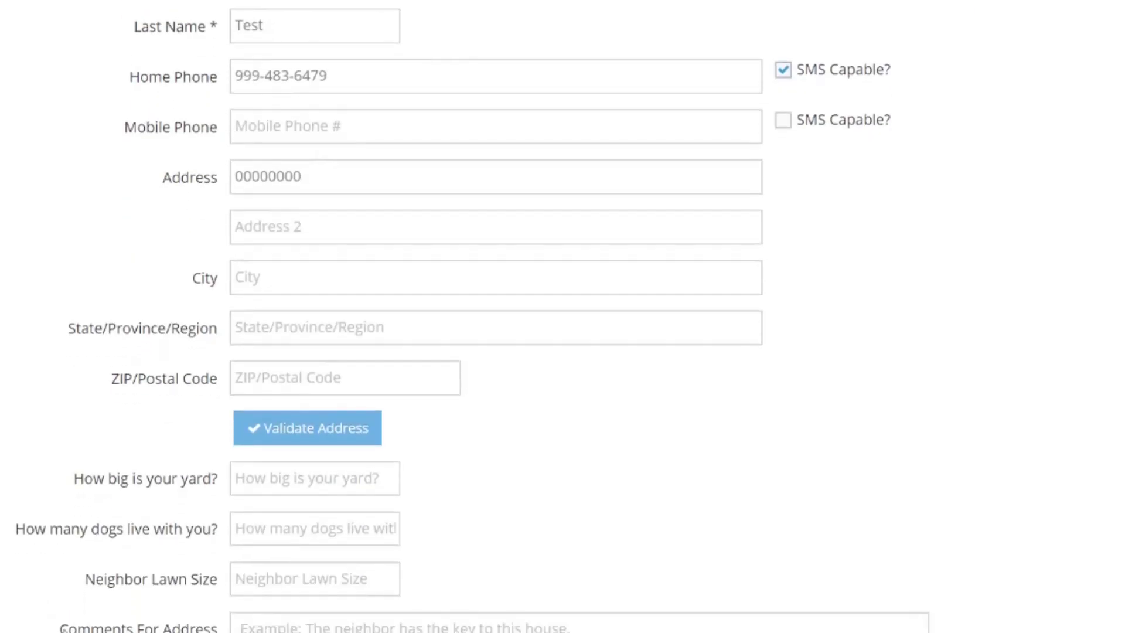
scroll(75, 595, down, 2)
click(303, 374)
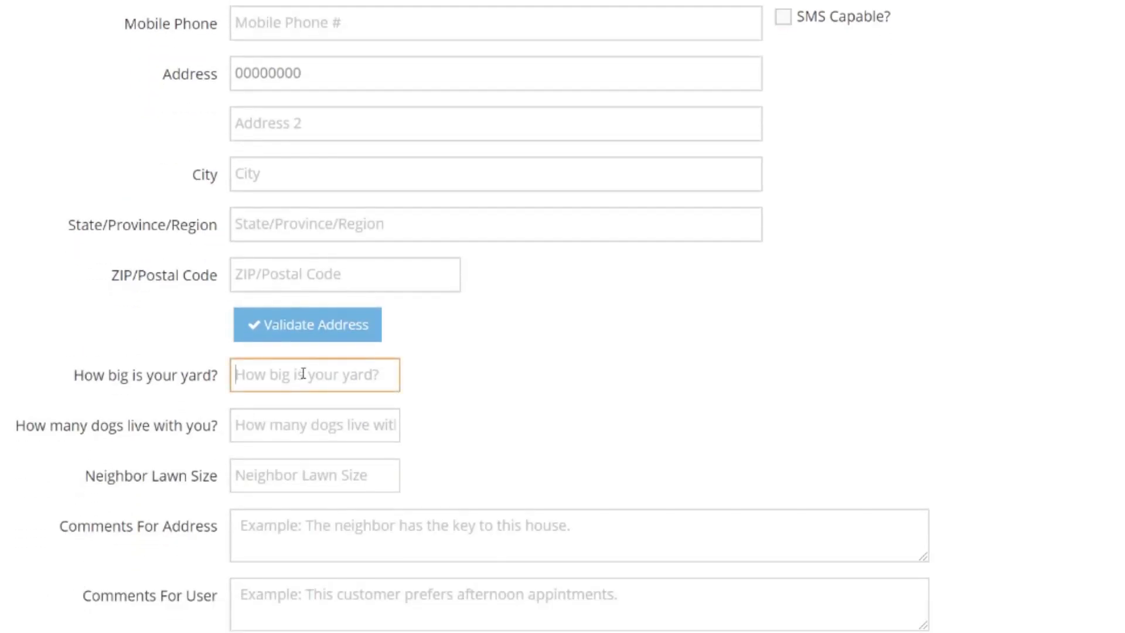
text(1000)
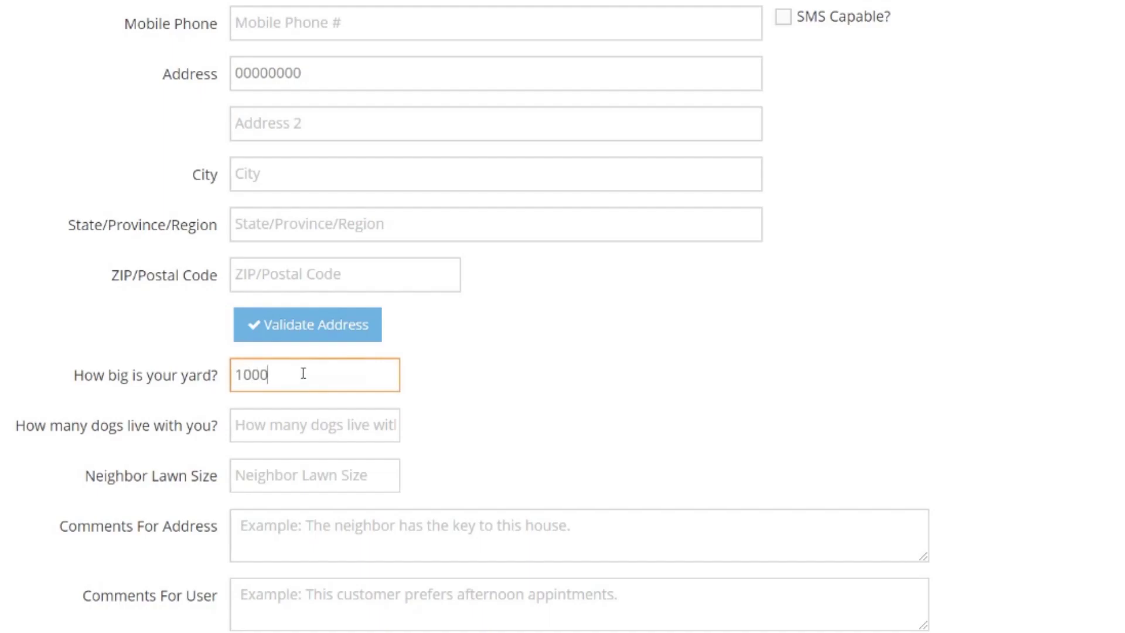
click(296, 414)
text(2)
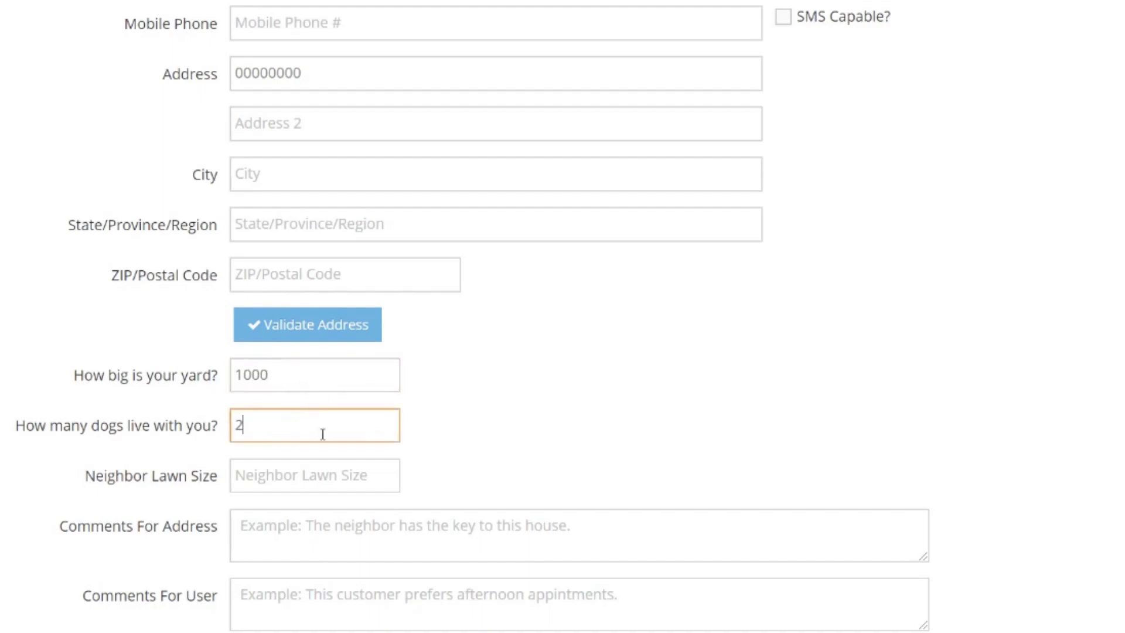
click(318, 481)
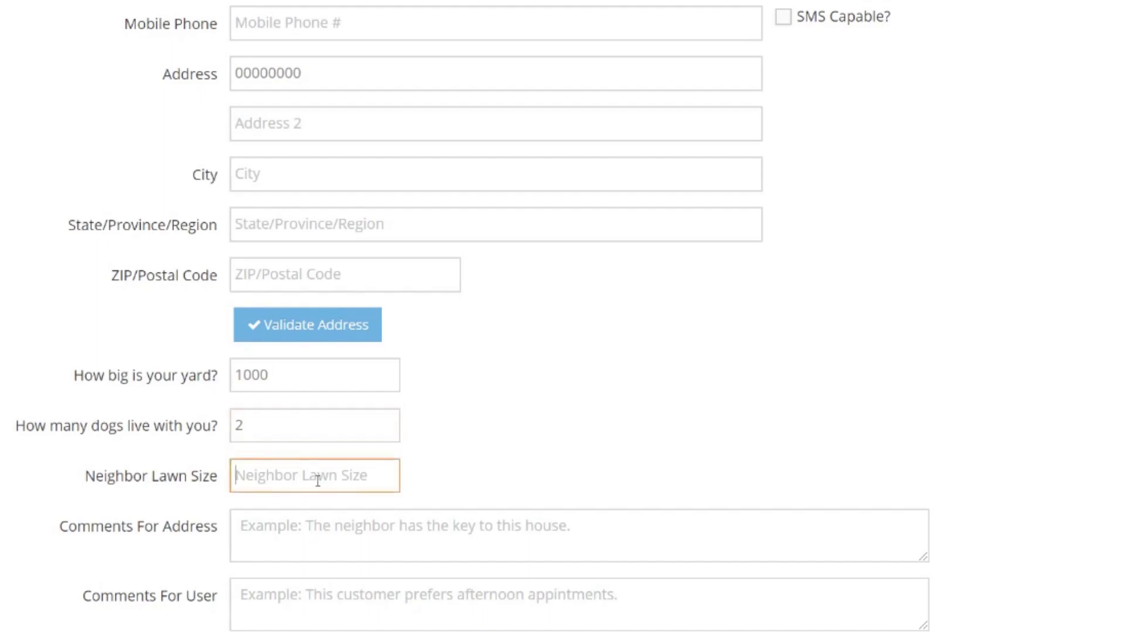
text(860)
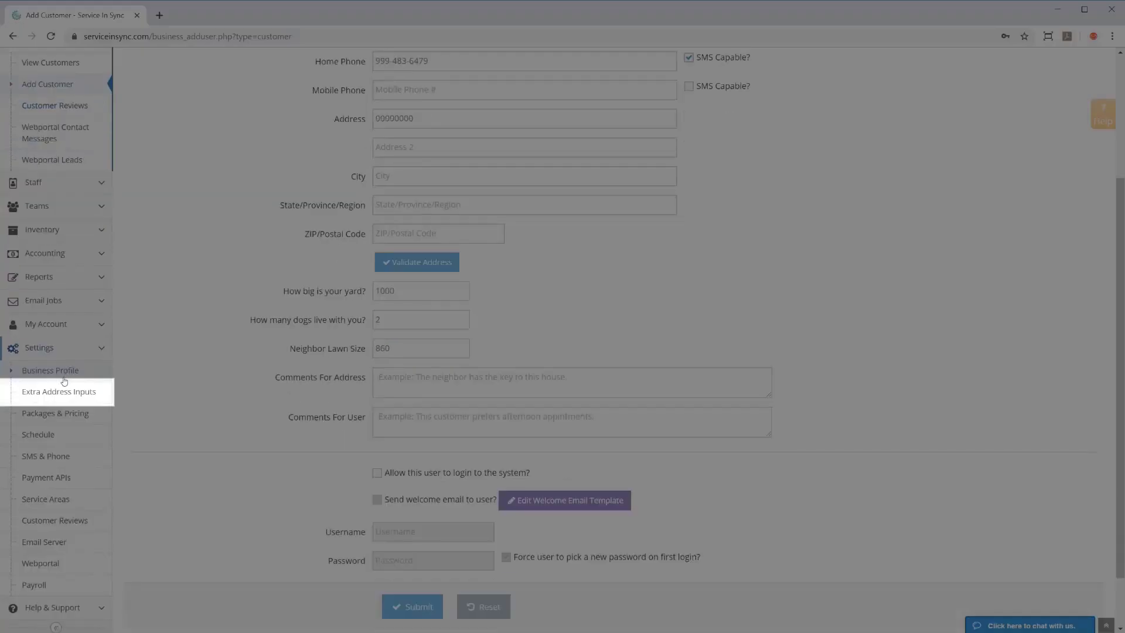
click(63, 396)
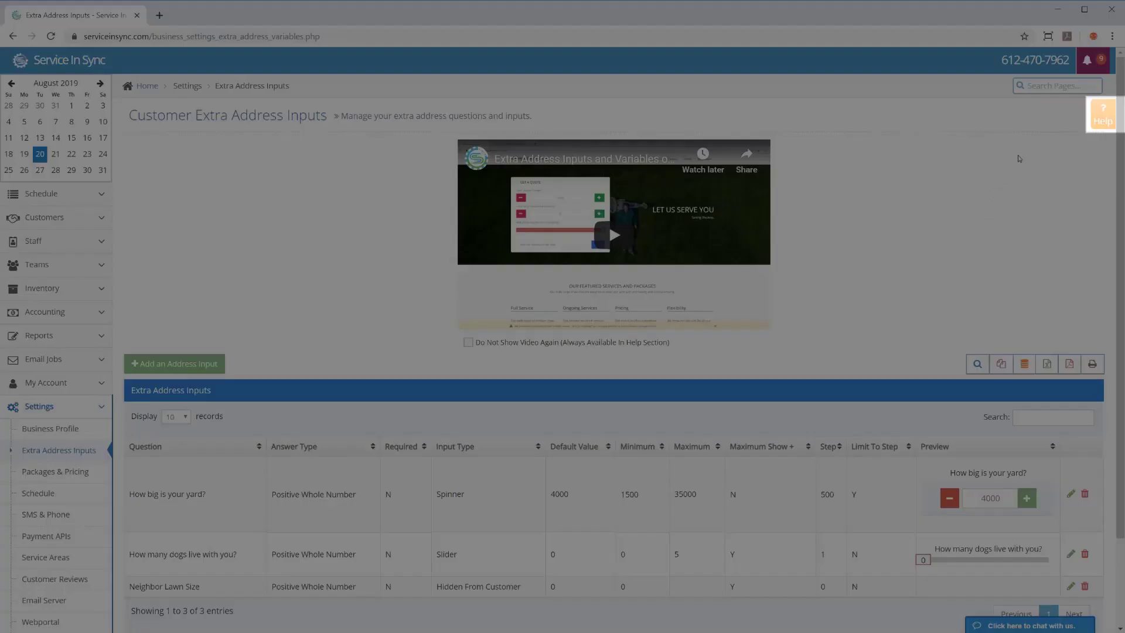
click(1089, 113)
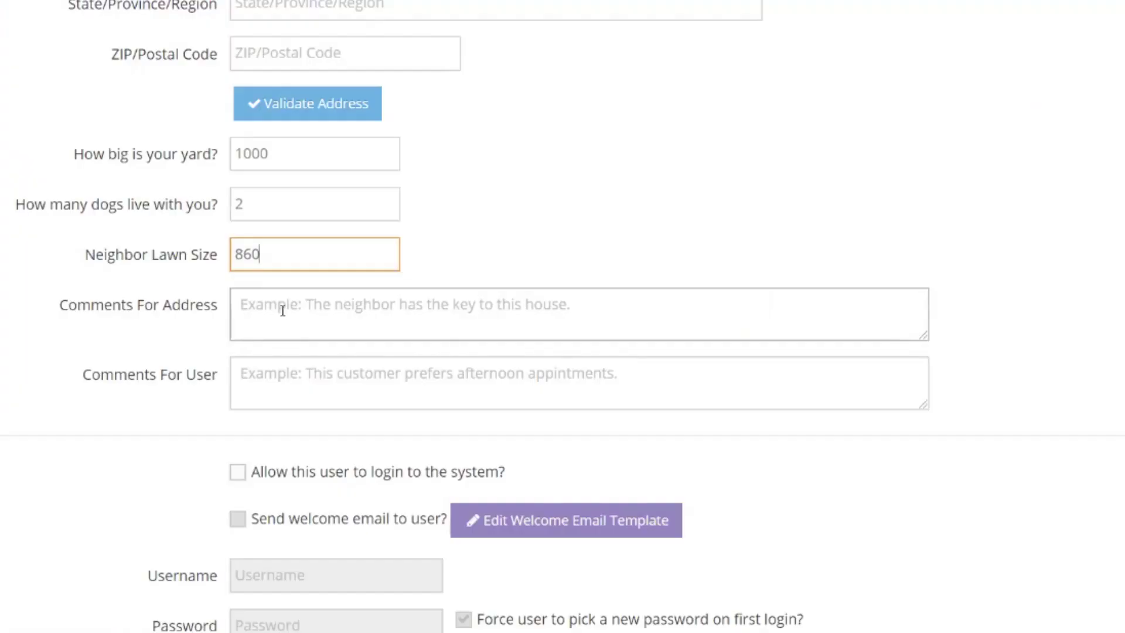
- Note in the address comment that the neighbor holds the key and the garage code, then begin the mowing-preference user comment
click(282, 310)
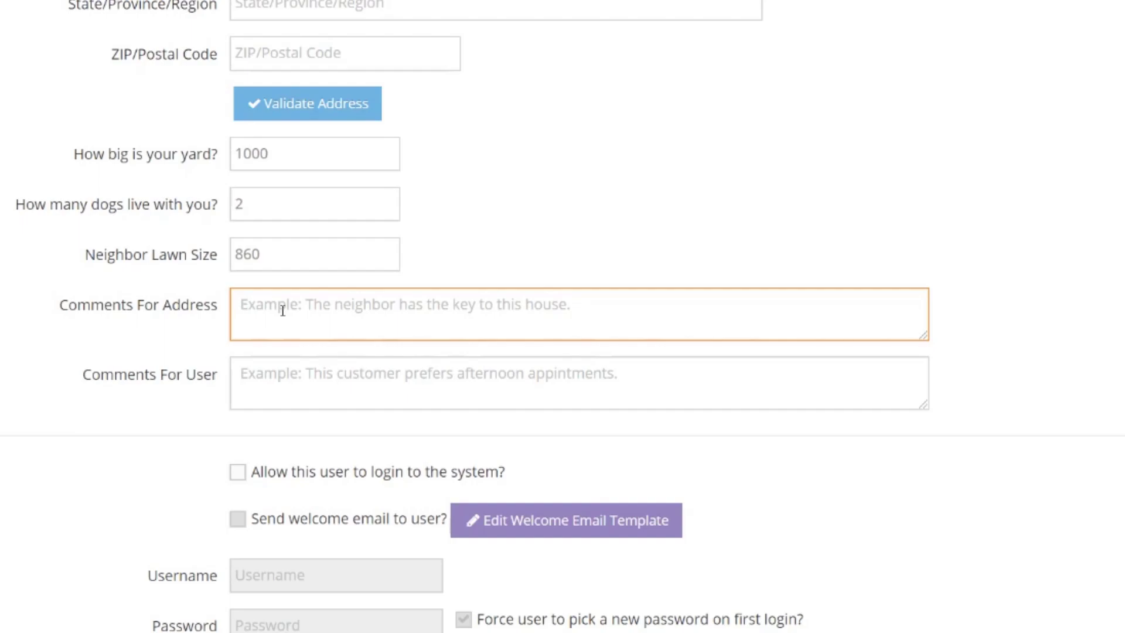
text(Key is with the)
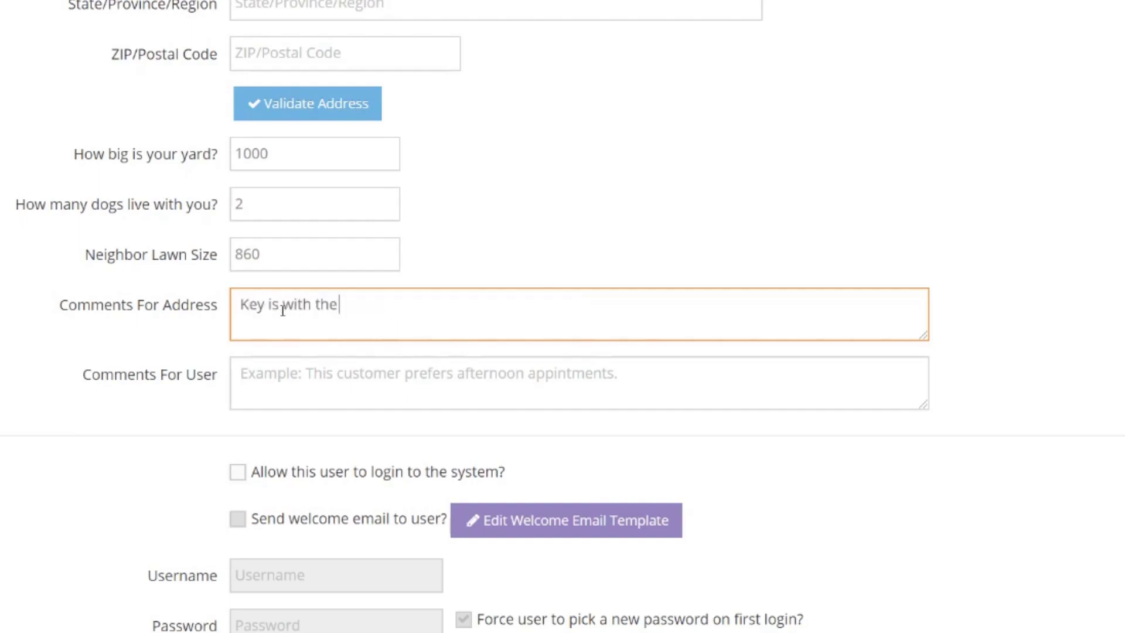
text( neighbor, the garage code is 123)
click(288, 388)
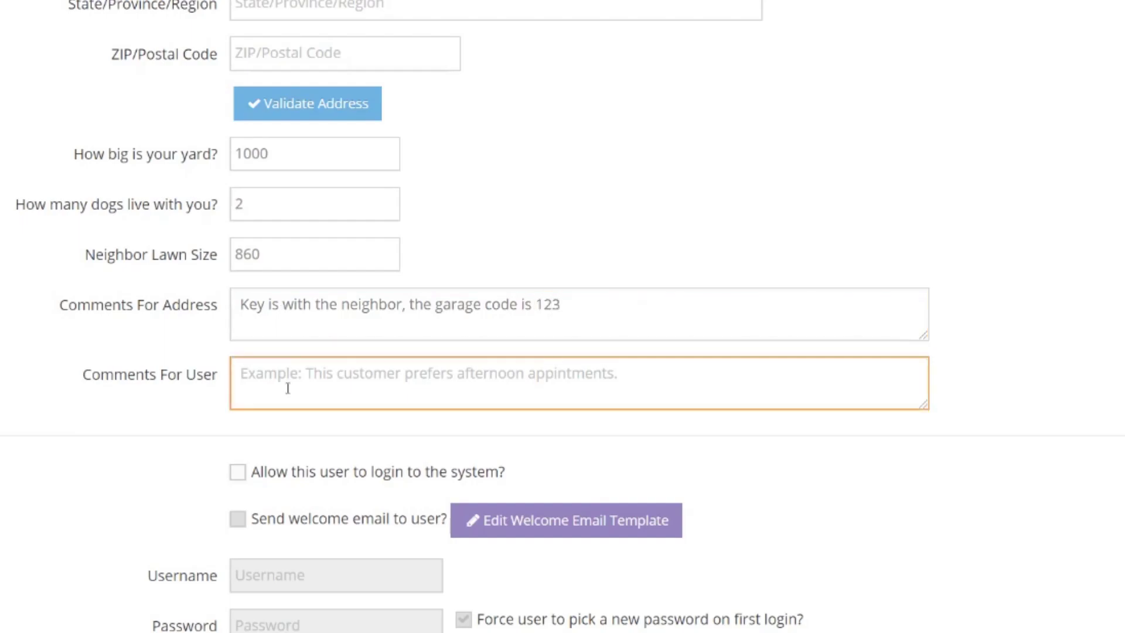
text(customer pr)
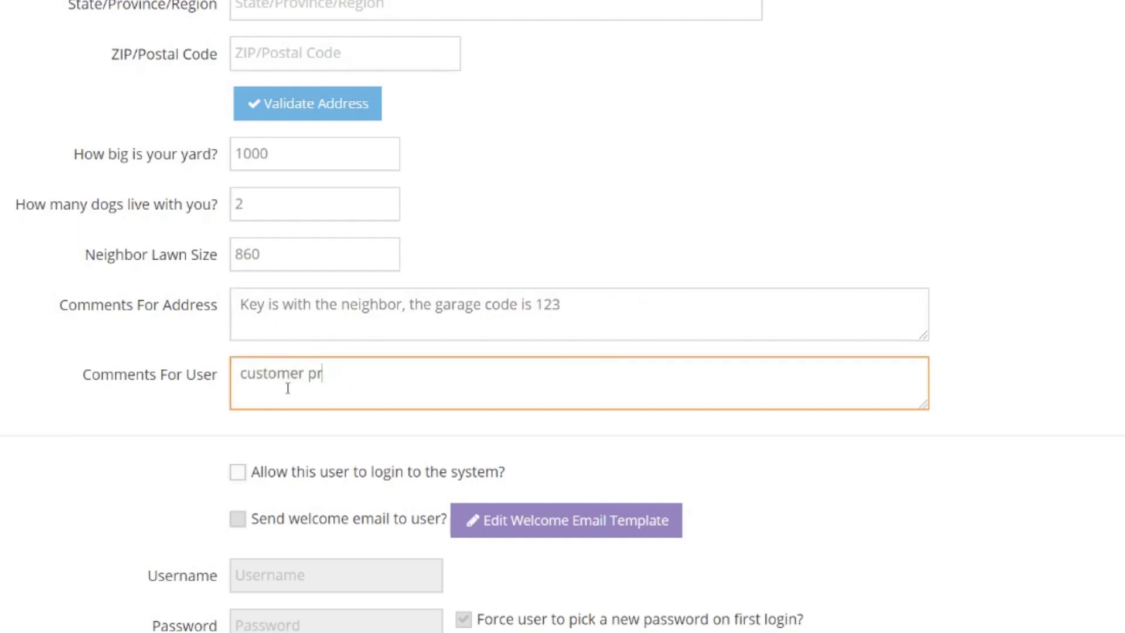
text(efers thei)
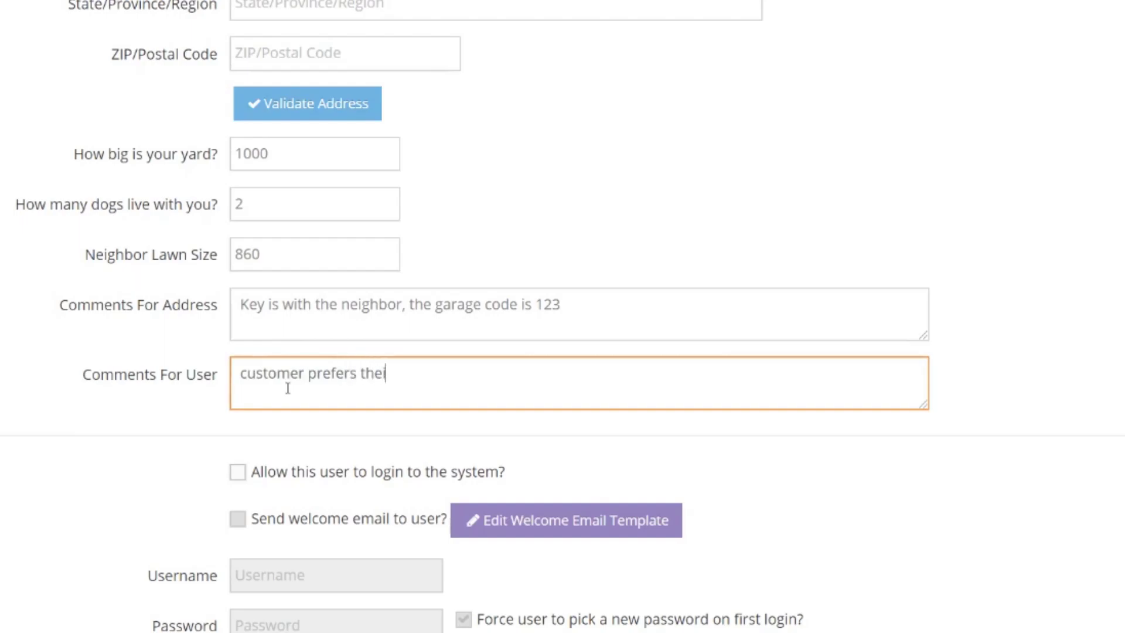
text(r lawn mowed to match t)
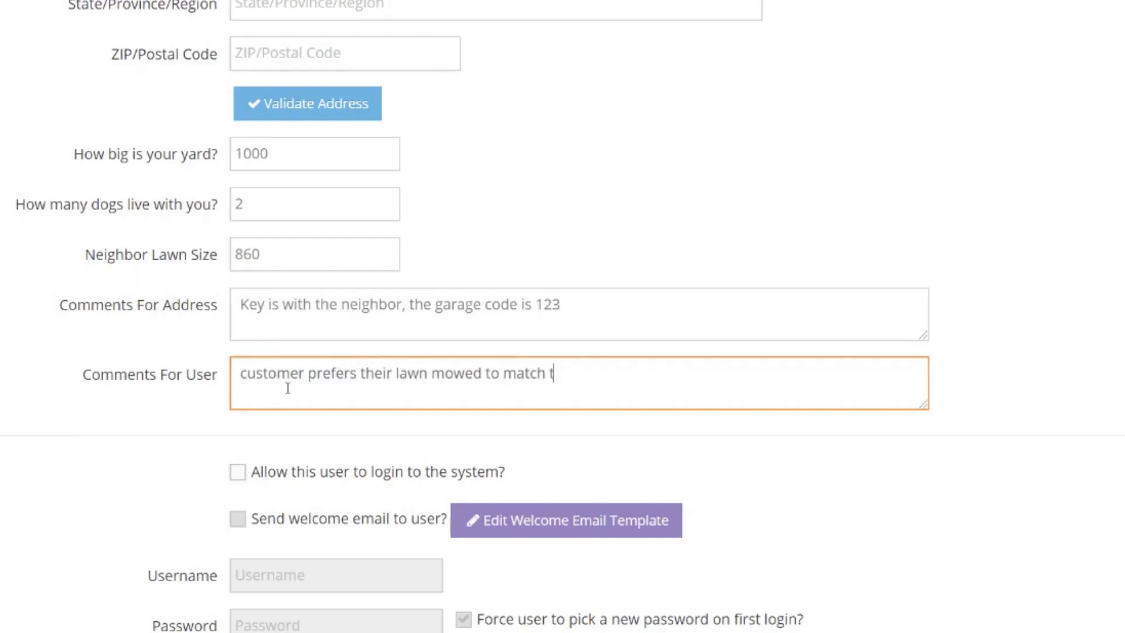
text(he neighbors)
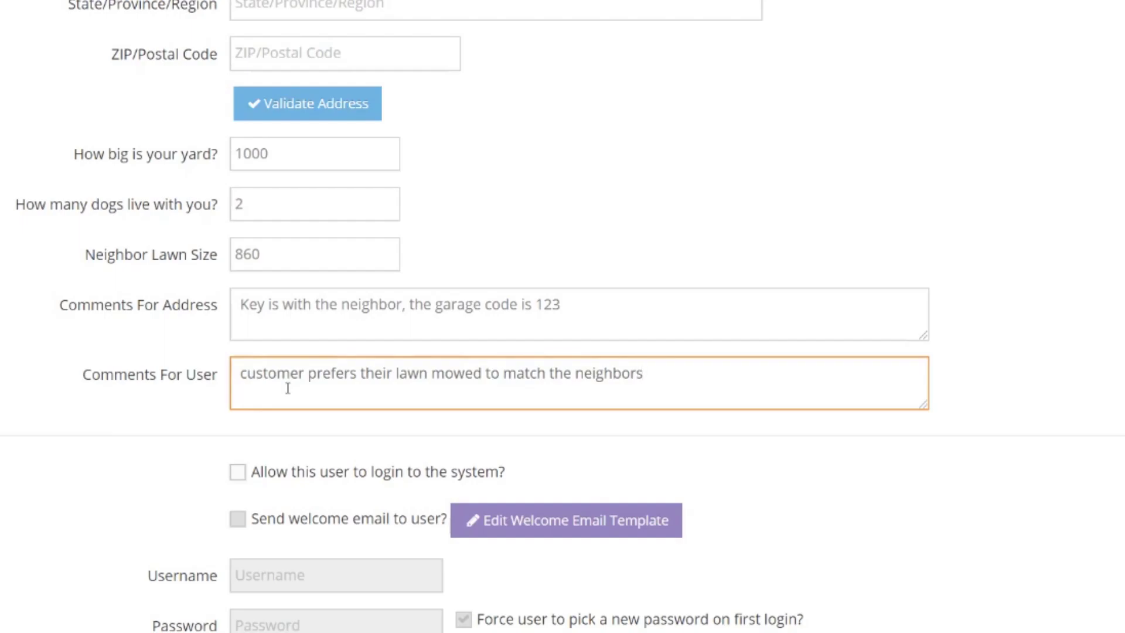
text(,)
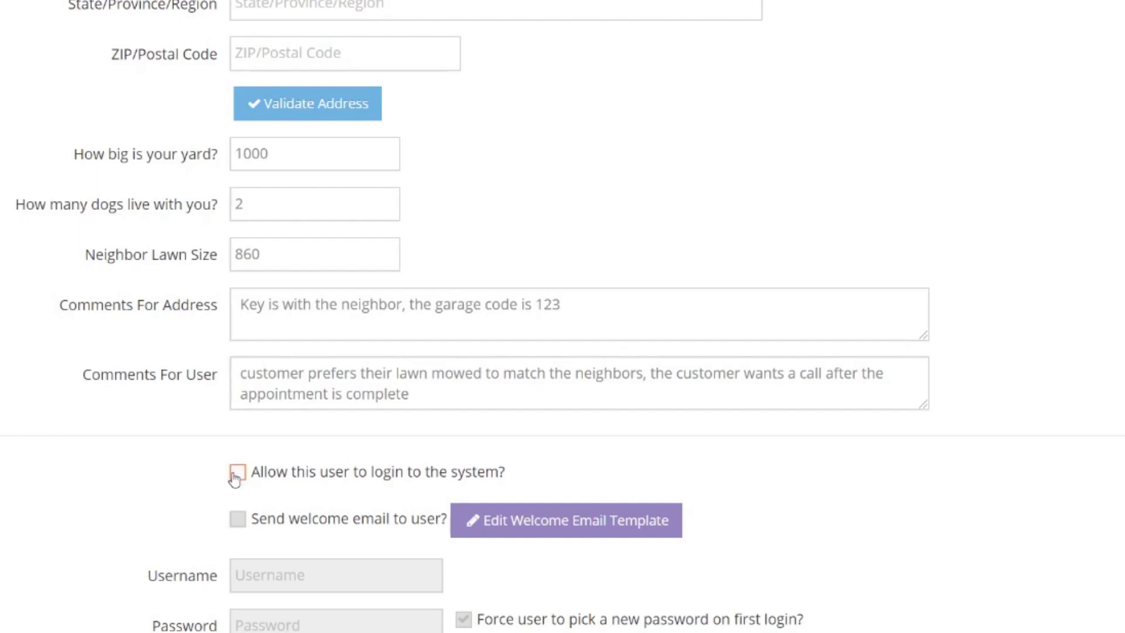
- Turn on 'Allow this user to login to the system?', toggling it off and back on
click(237, 476)
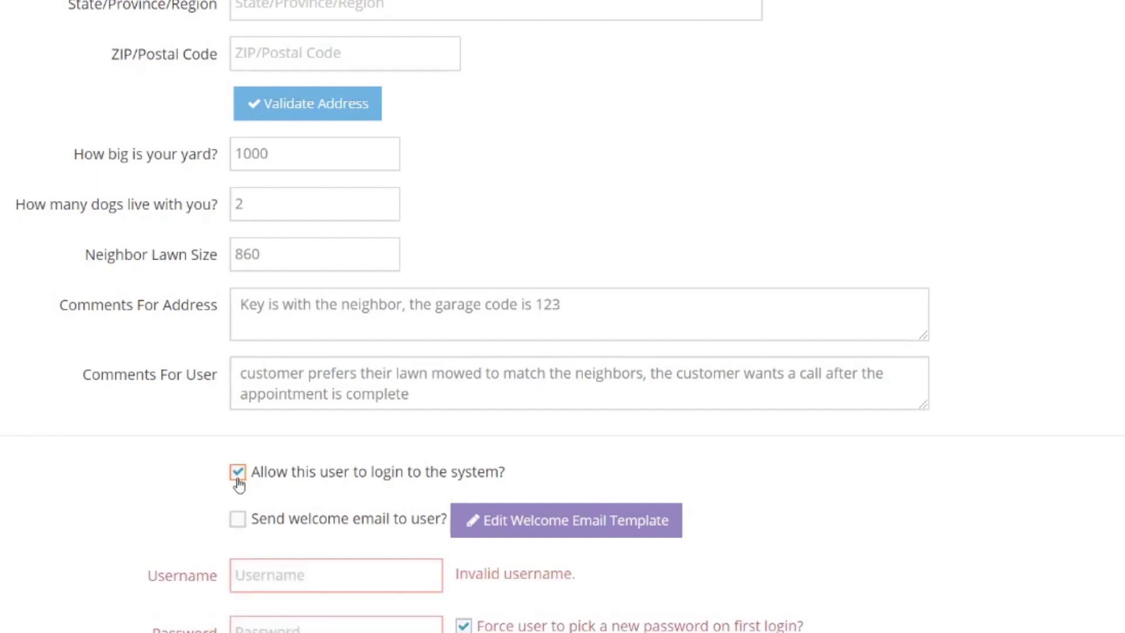
click(239, 485)
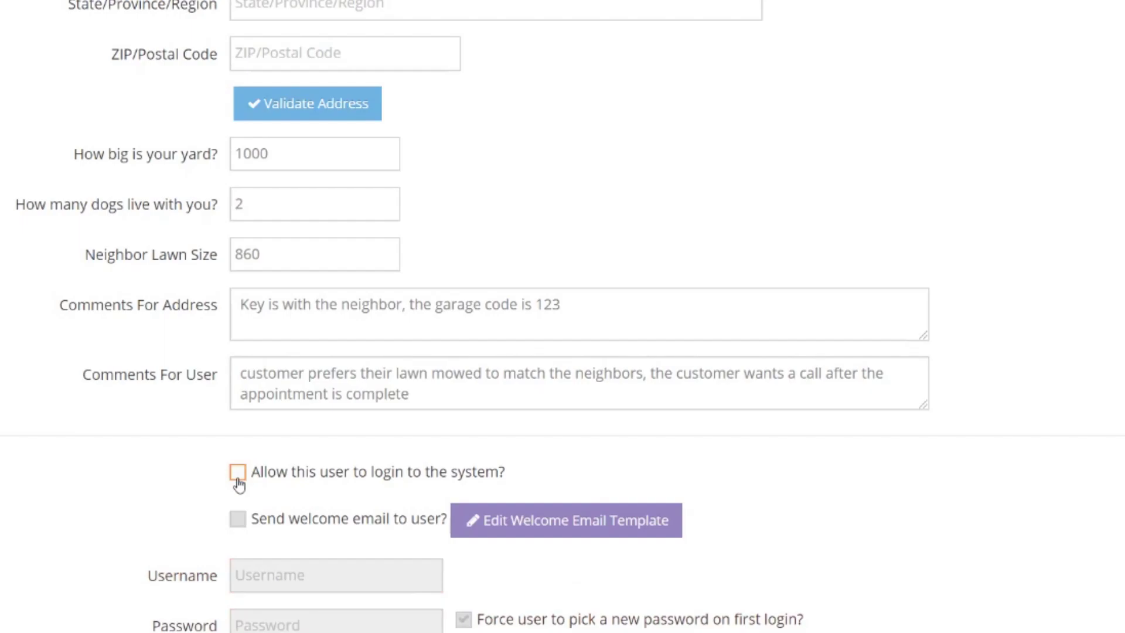
click(239, 484)
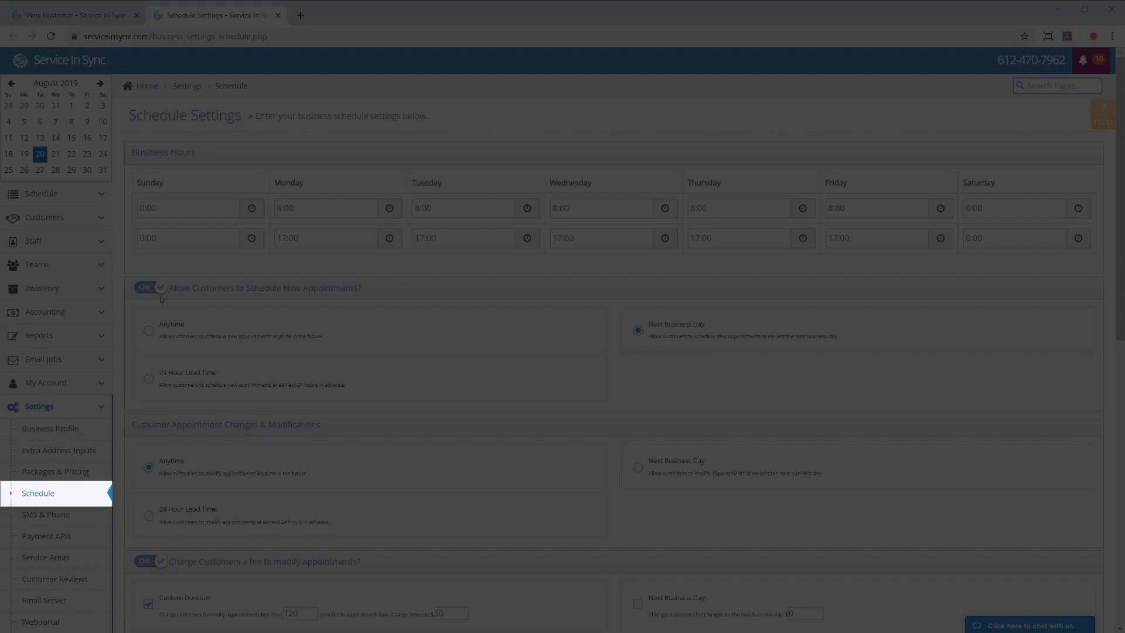
- Scroll down Schedule Settings to review the appointment change and cancellation fee sections
scroll(162, 299, down, 2)
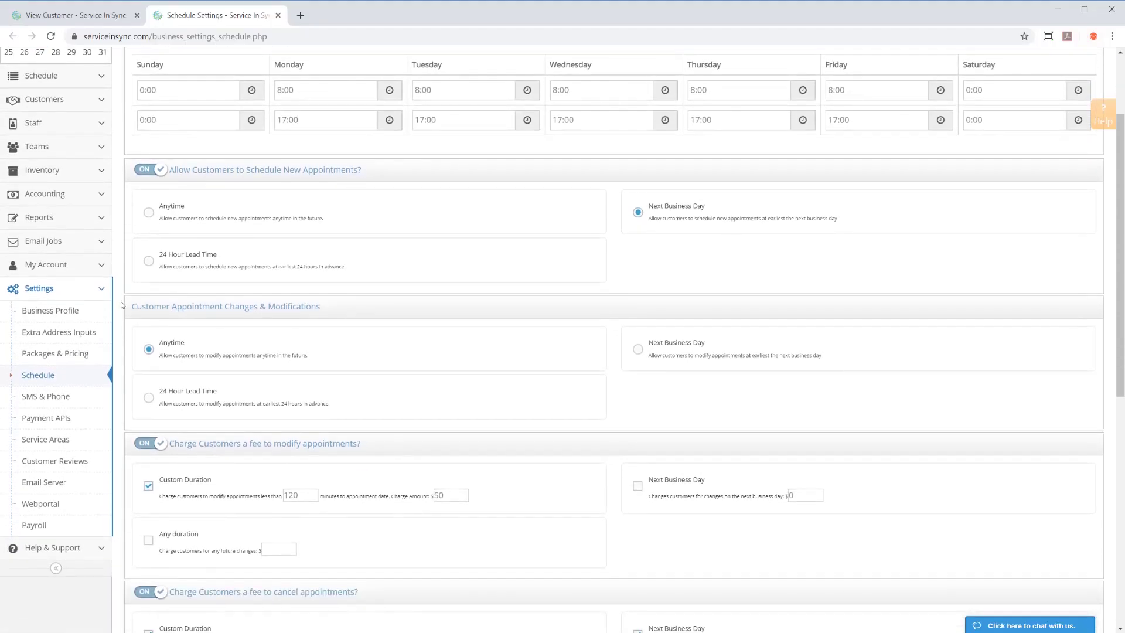
scroll(132, 313, down, 3)
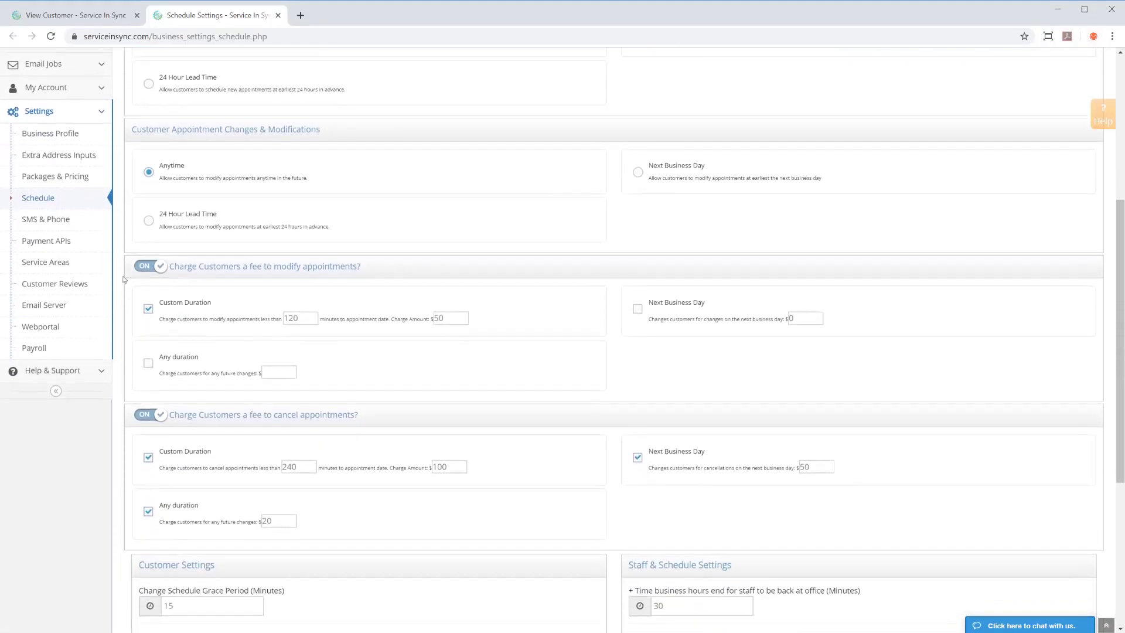
scroll(121, 280, down, 3)
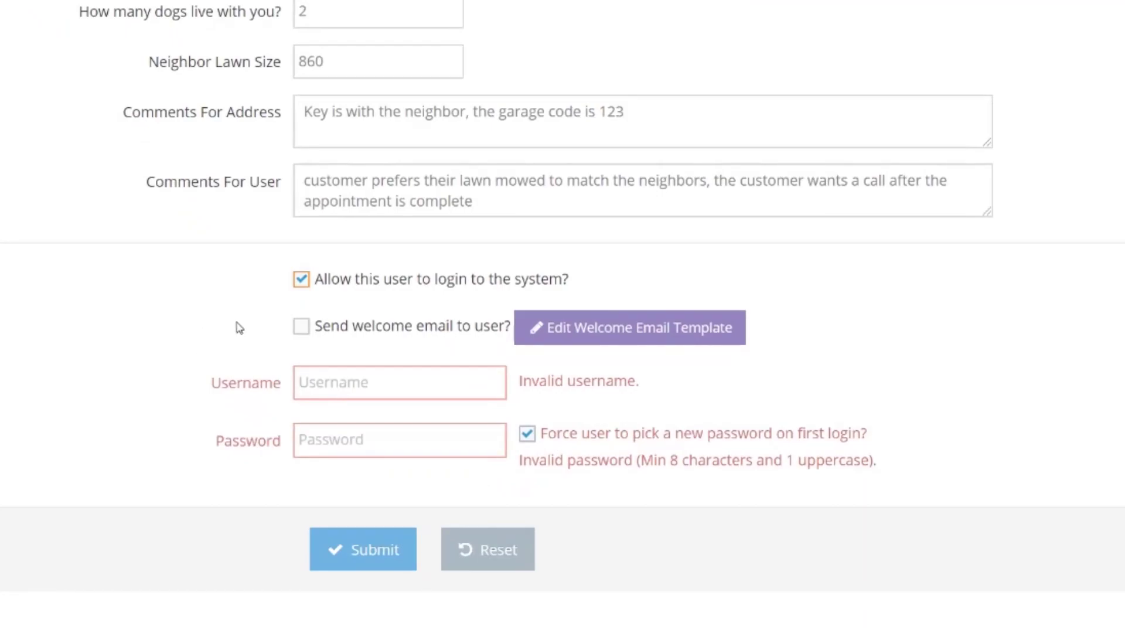
- Tick 'Send welcome email to user?' and open the Customer Welcome Email template in a new tab
click(301, 328)
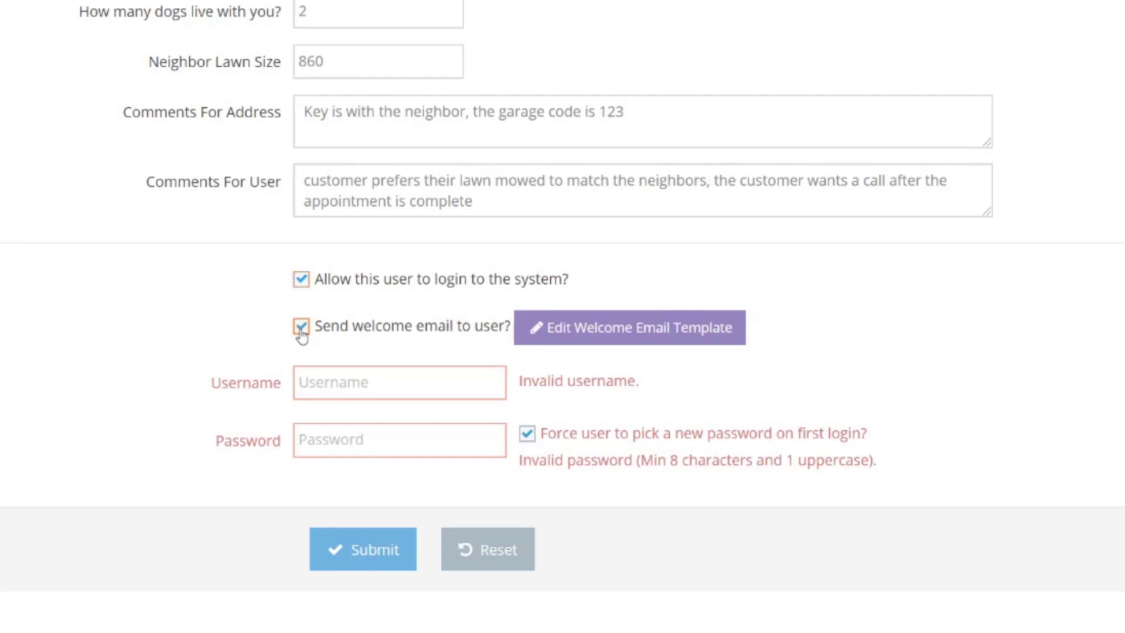
click(626, 329)
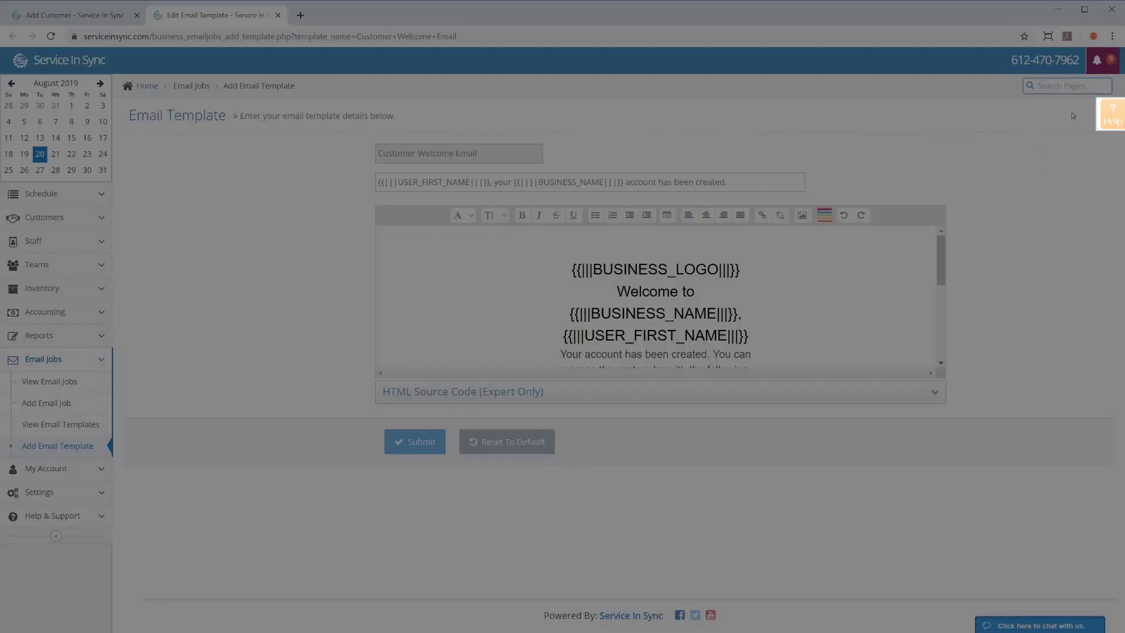
- View and close the email template page's help documentation, then return to the customer's Username field
click(1113, 115)
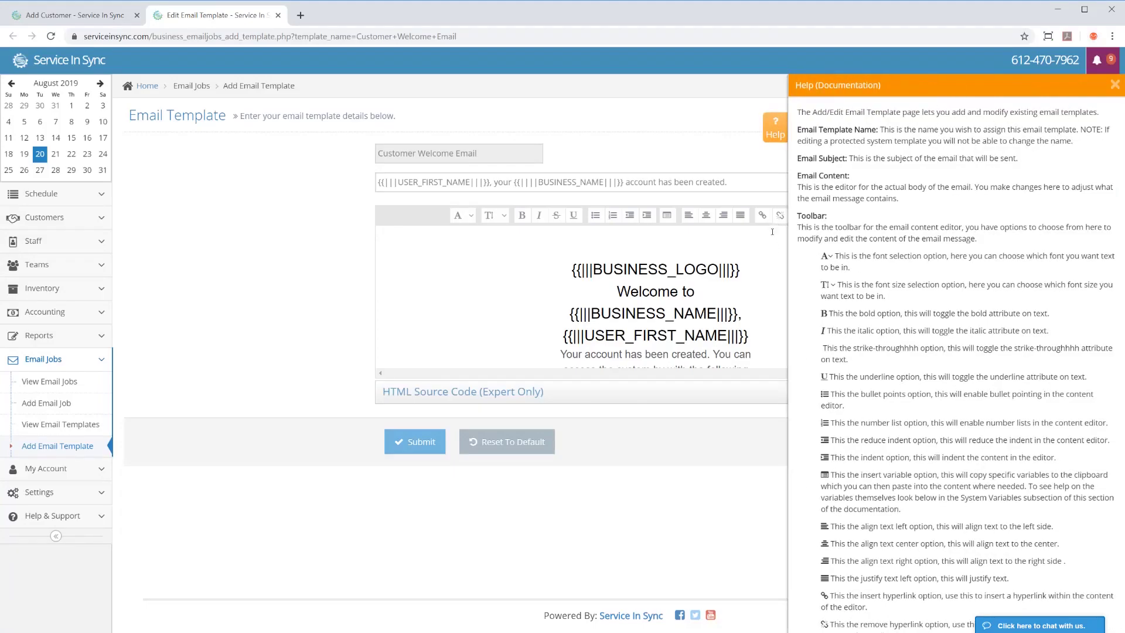
click(775, 129)
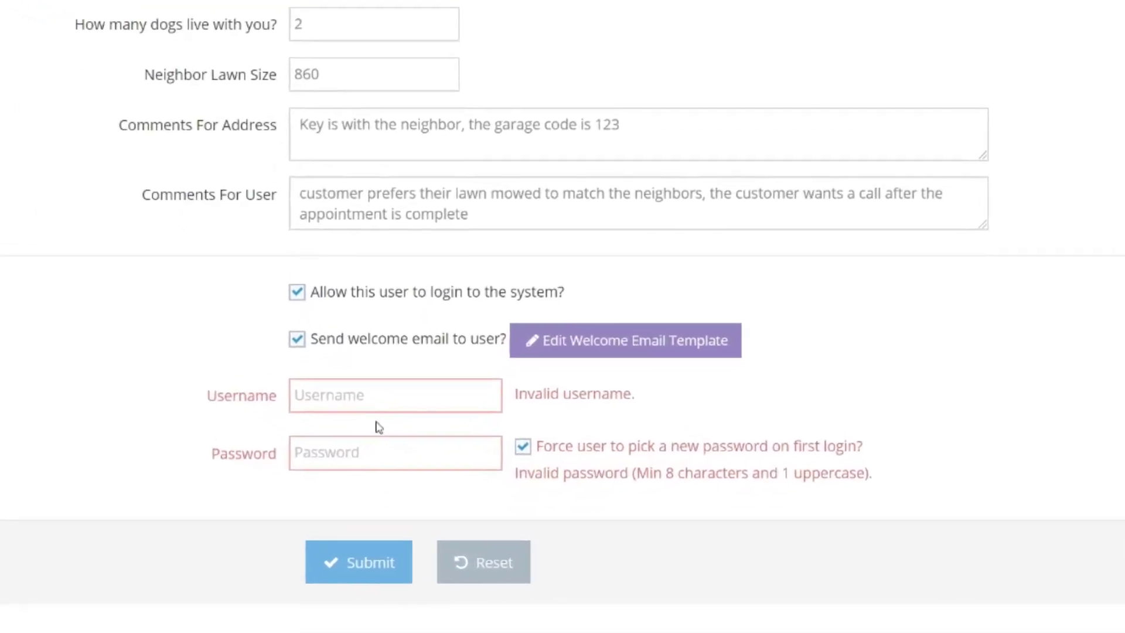
click(375, 387)
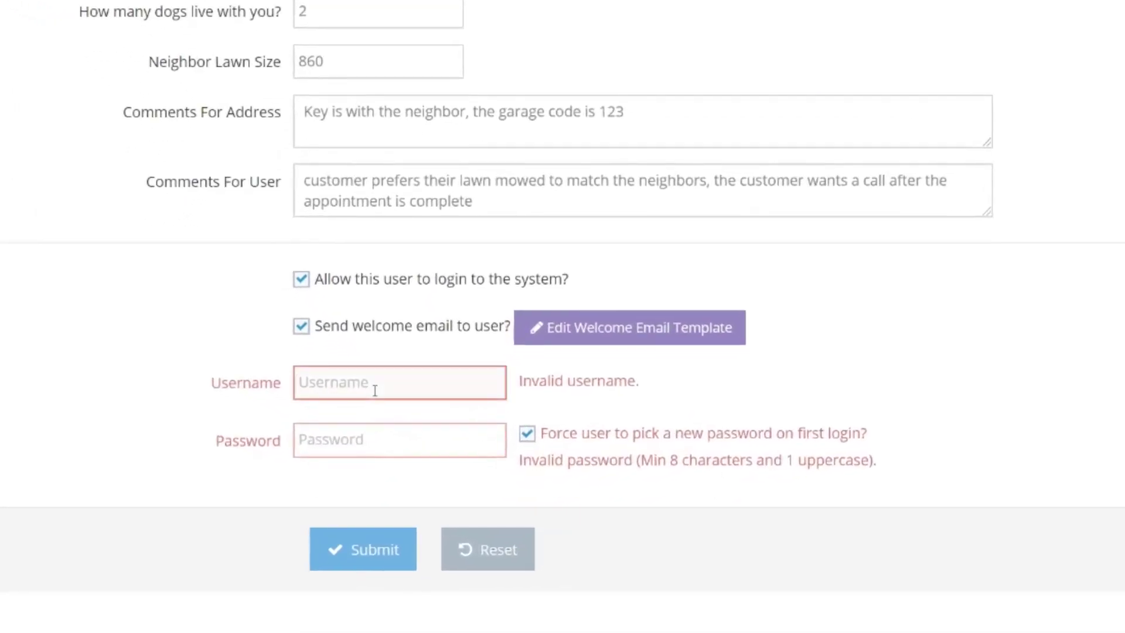
- Enter the customer's login username and password, then submit the form
text(Jasont)
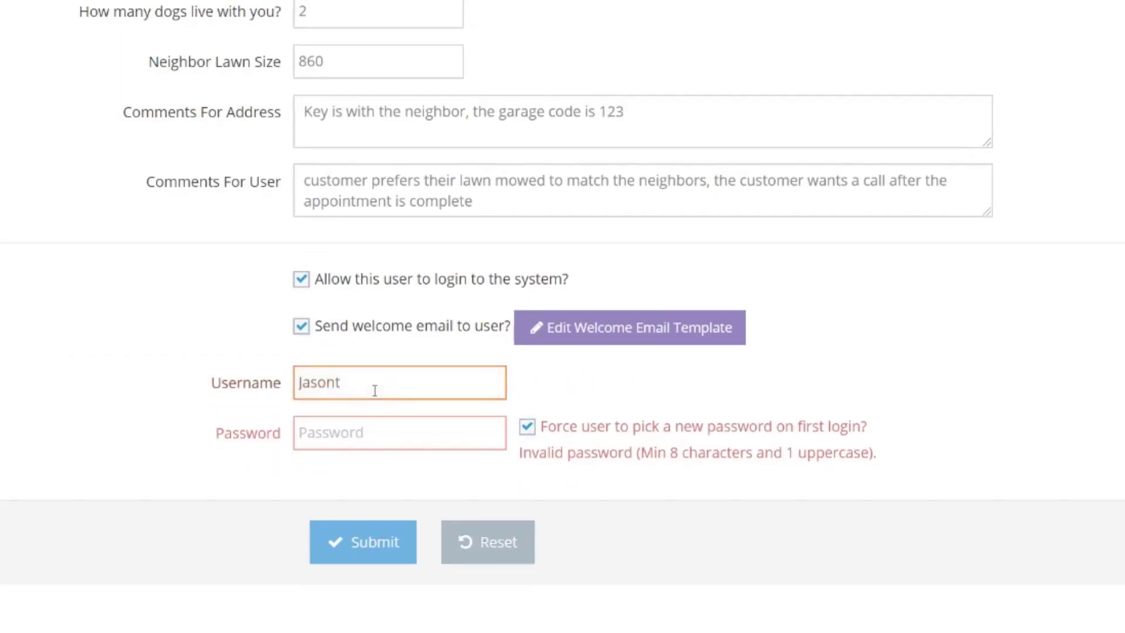
key(Tab)
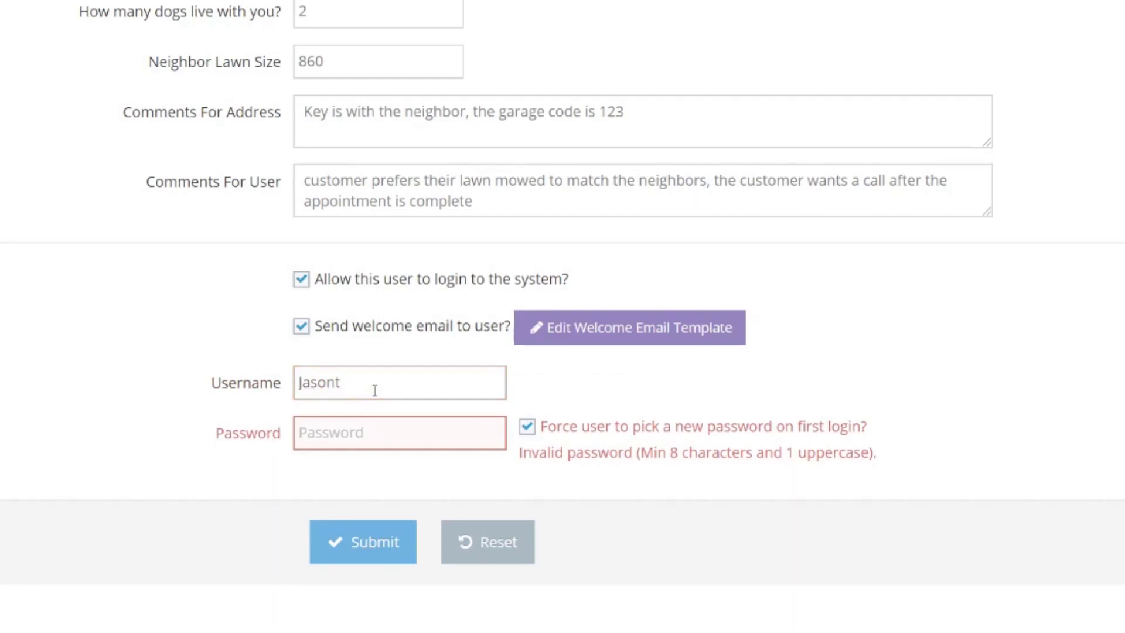
text(test•••••••)
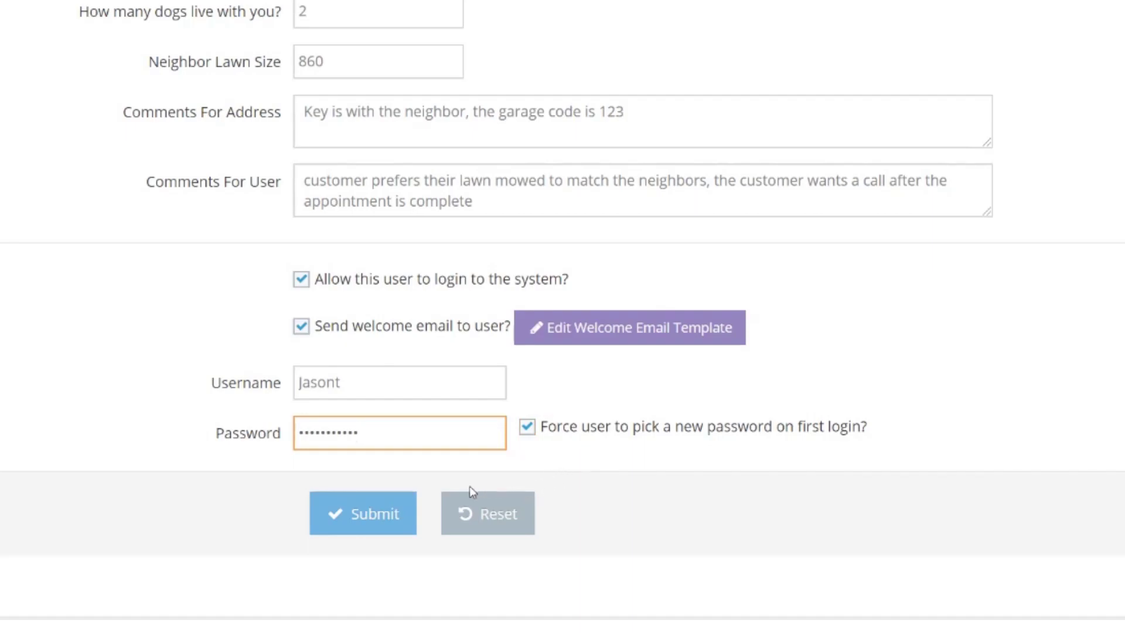
click(353, 519)
- Submit the completed Add Customer form to save the new customer record
click(352, 519)
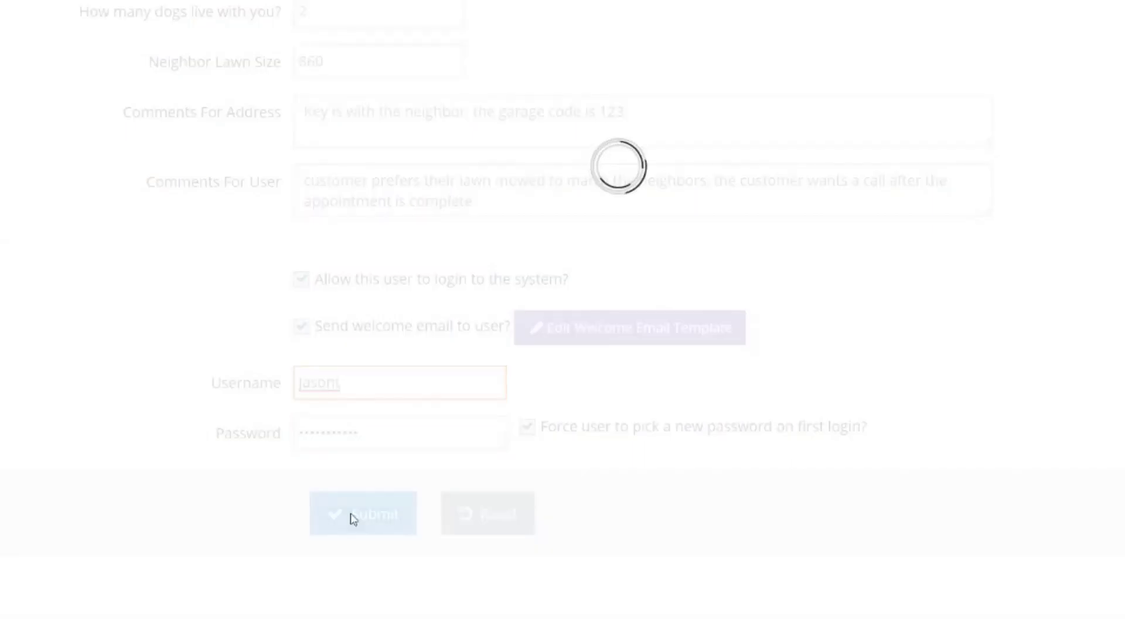